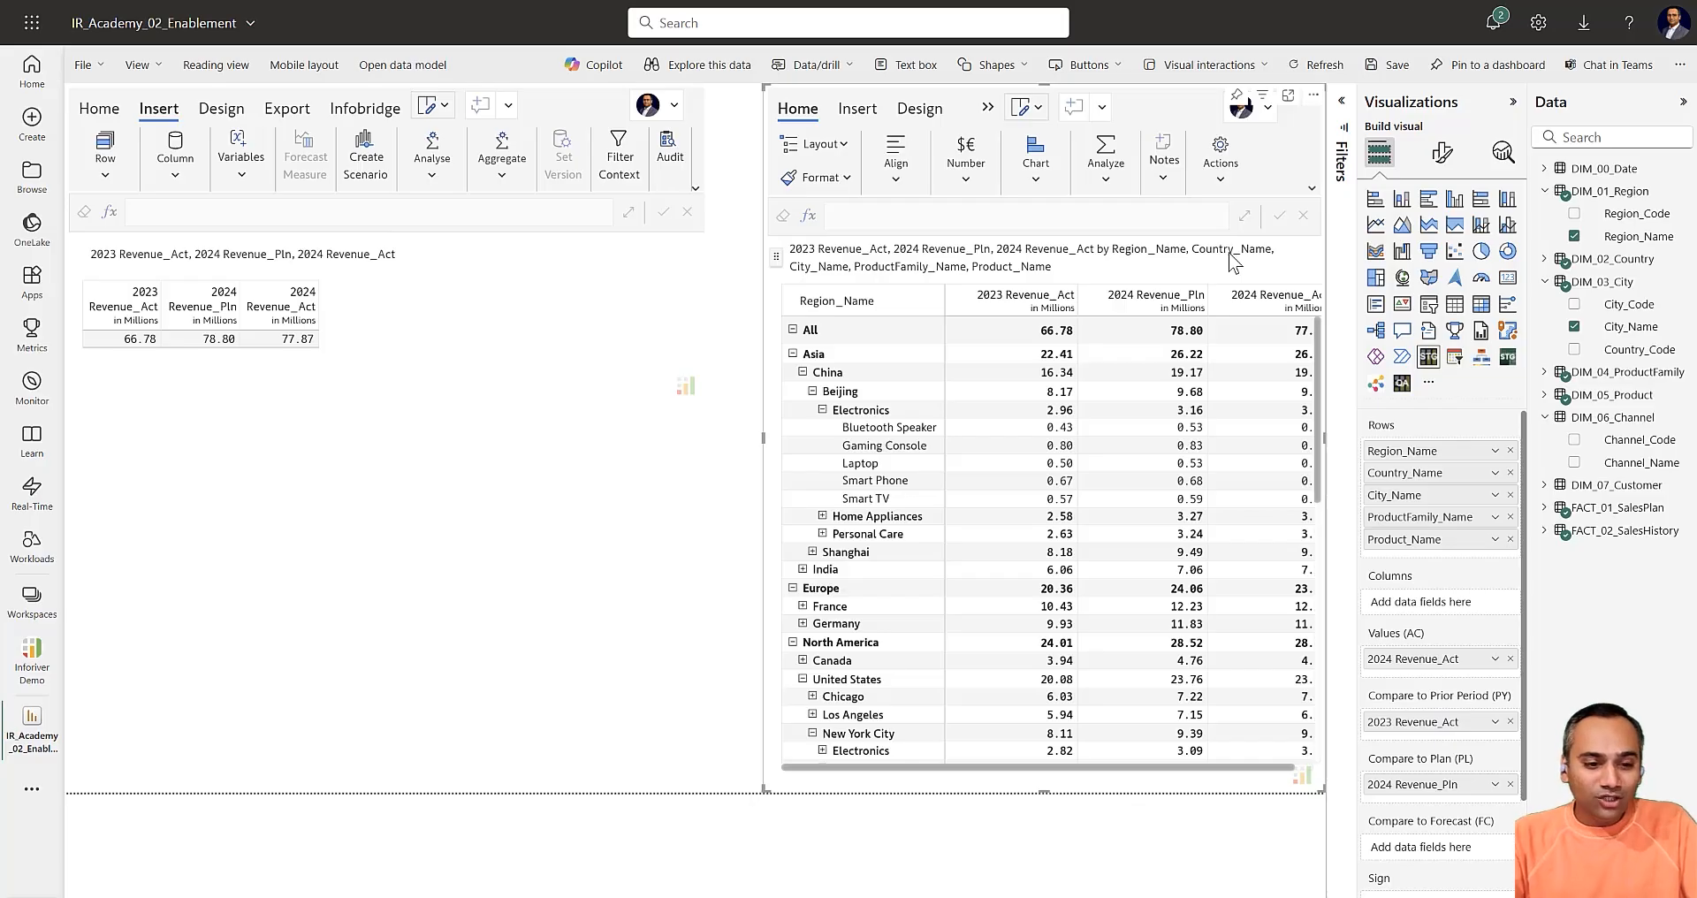
Open the smaller revenue matrix without row fields in focus mode
{"action": "left_click", "coordinate": [494, 346]}
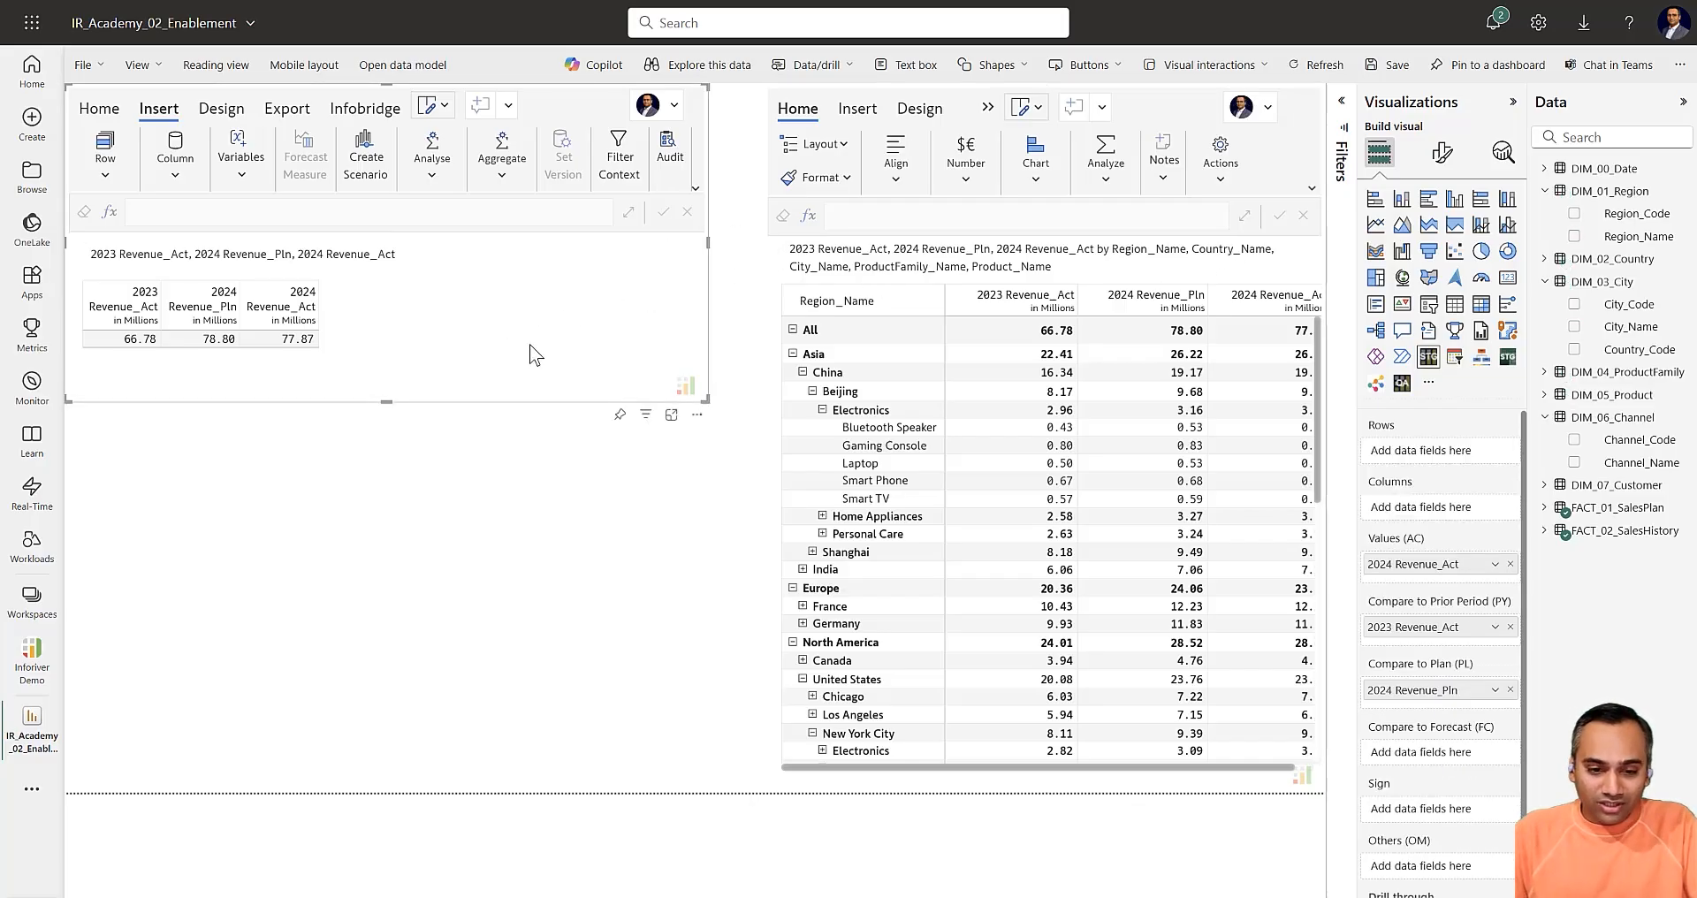
{"action": "left_click", "coordinate": [1041, 290]}
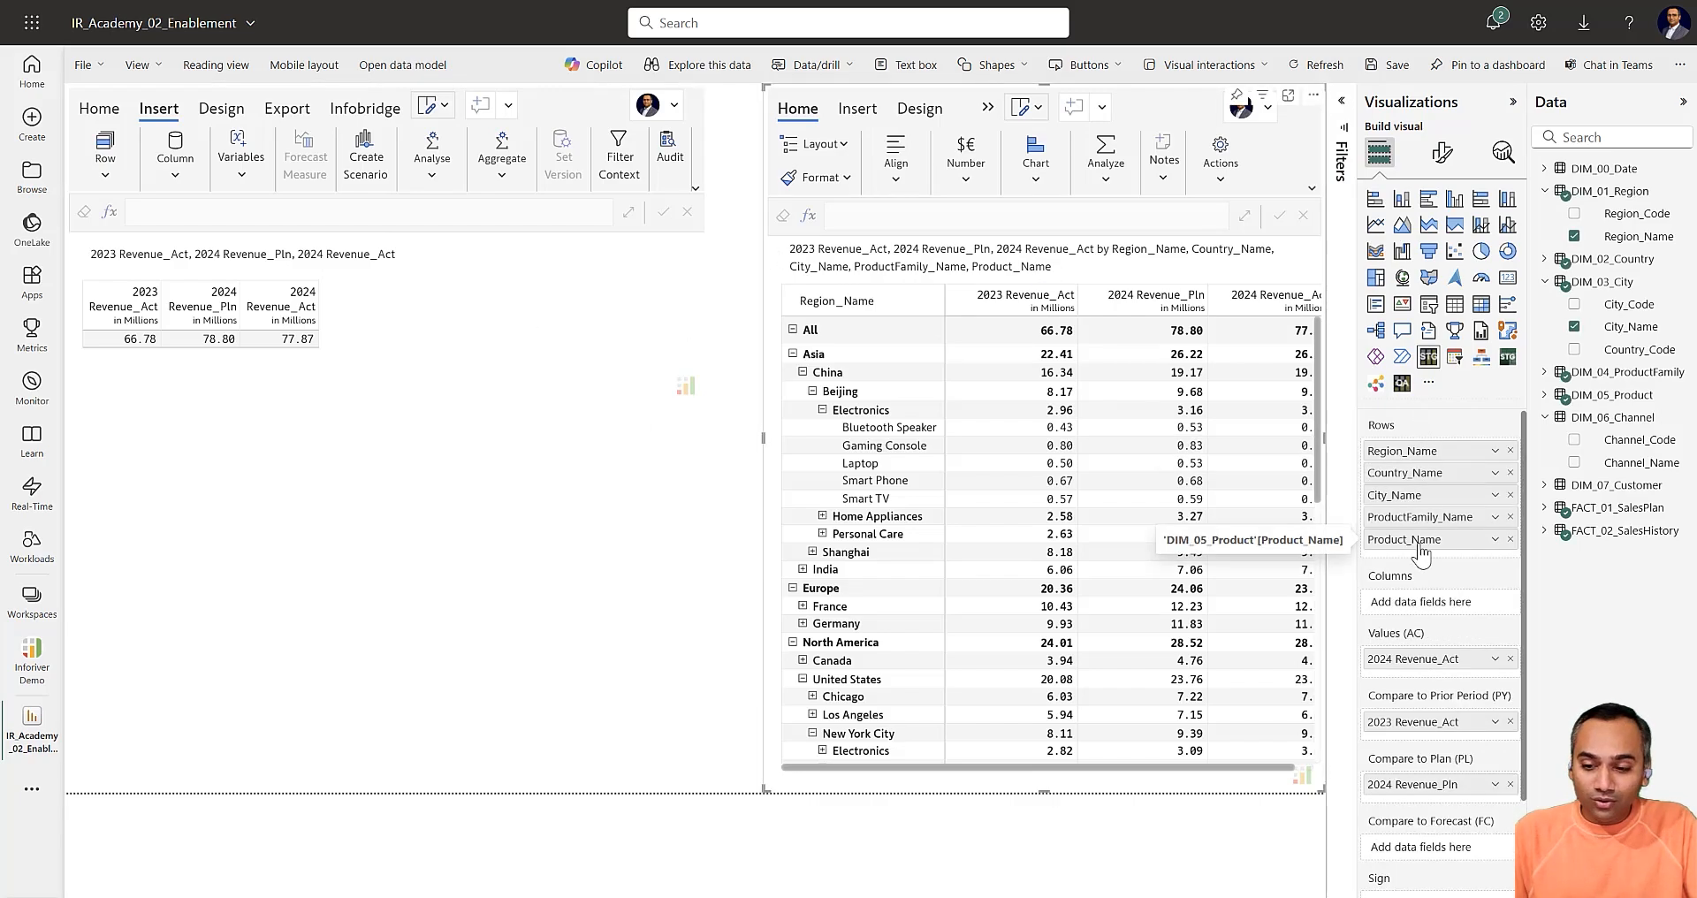
{"action": "left_click", "coordinate": [616, 312]}
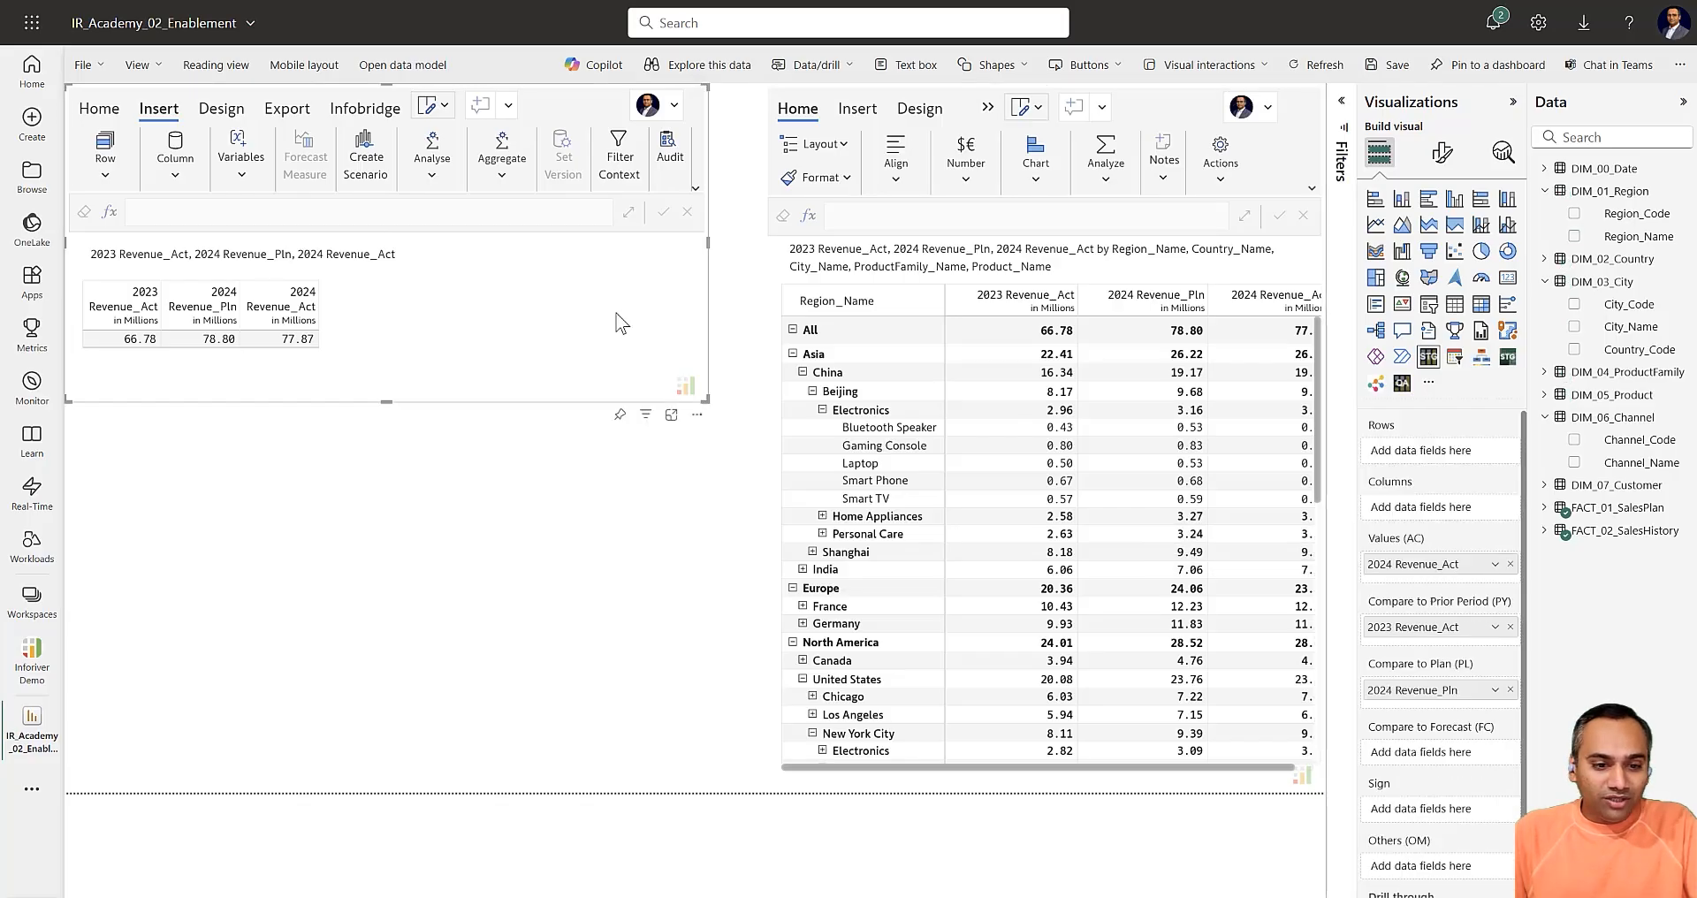
{"action": "left_click", "coordinate": [671, 414]}
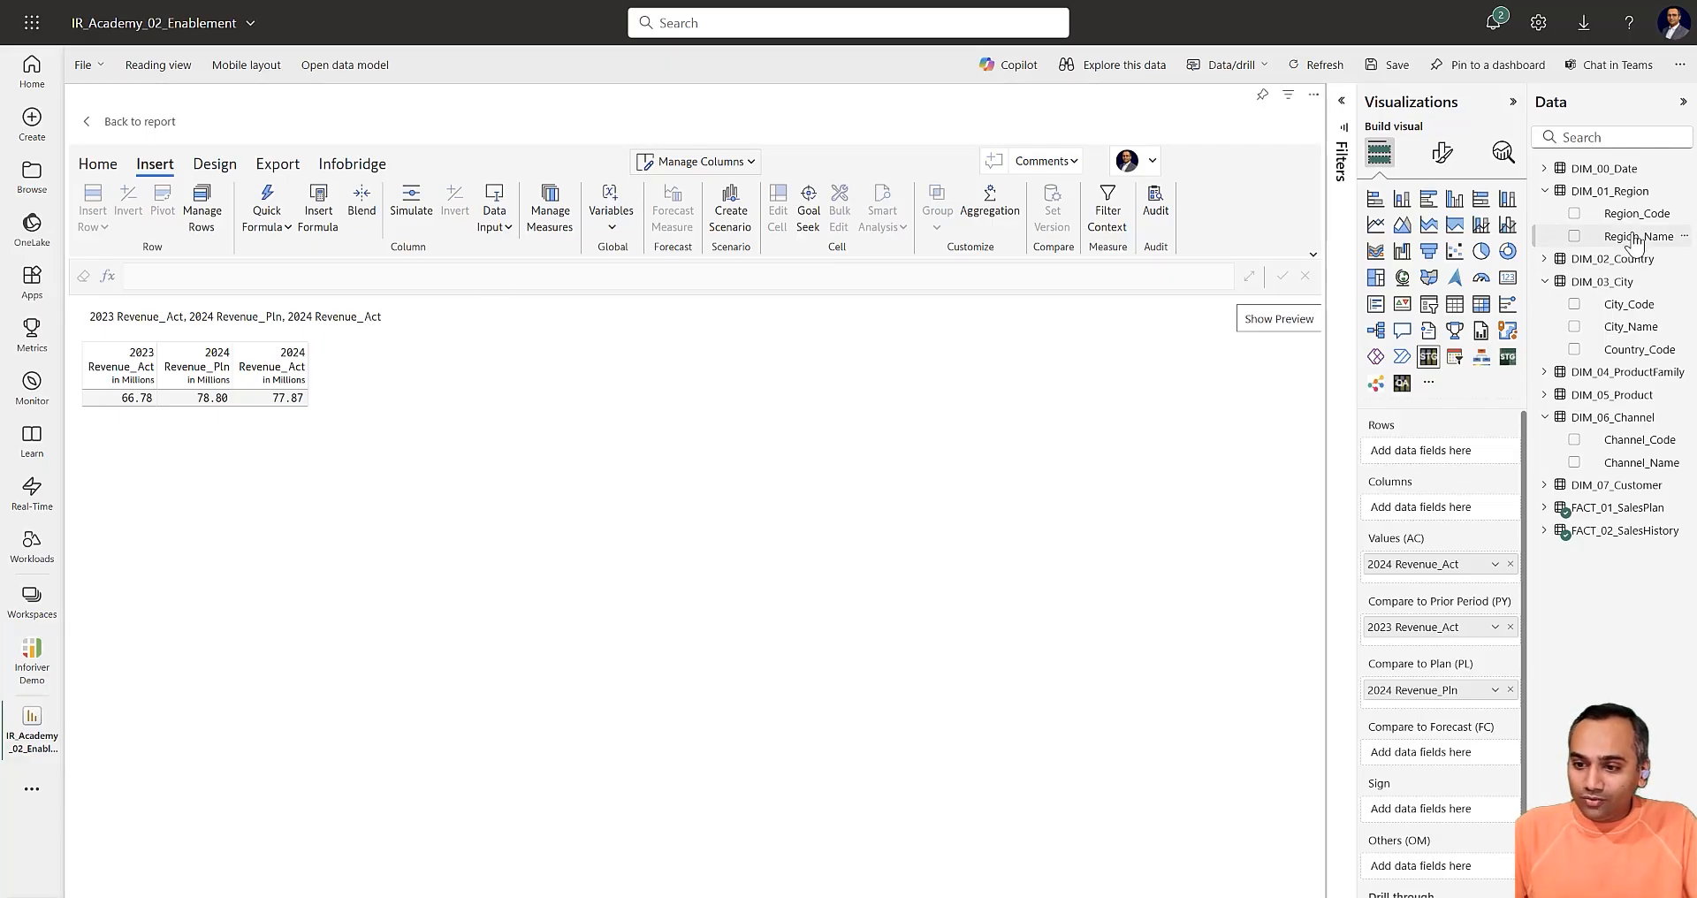
Assign Region_Name, City_Name and Channel_Name, in that order, to the matrix rows
{"action": "left_click_drag", "start_coordinate": [1637, 236], "coordinate": [1458, 455]}
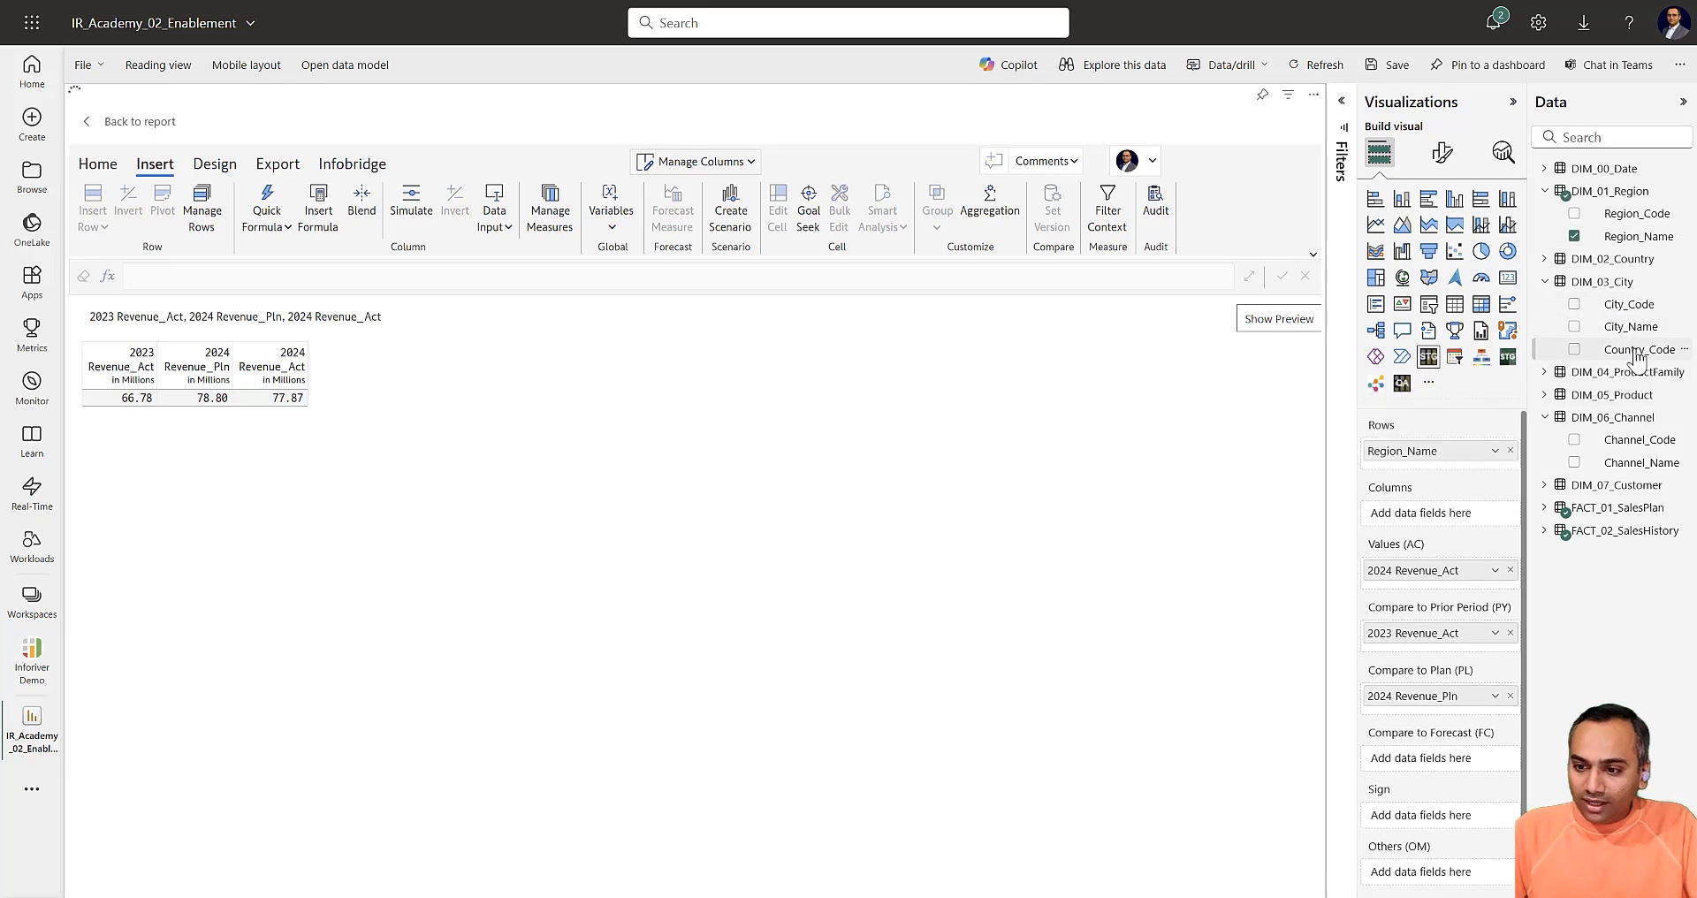
{"action": "left_click_drag", "start_coordinate": [1631, 326], "coordinate": [1496, 468]}
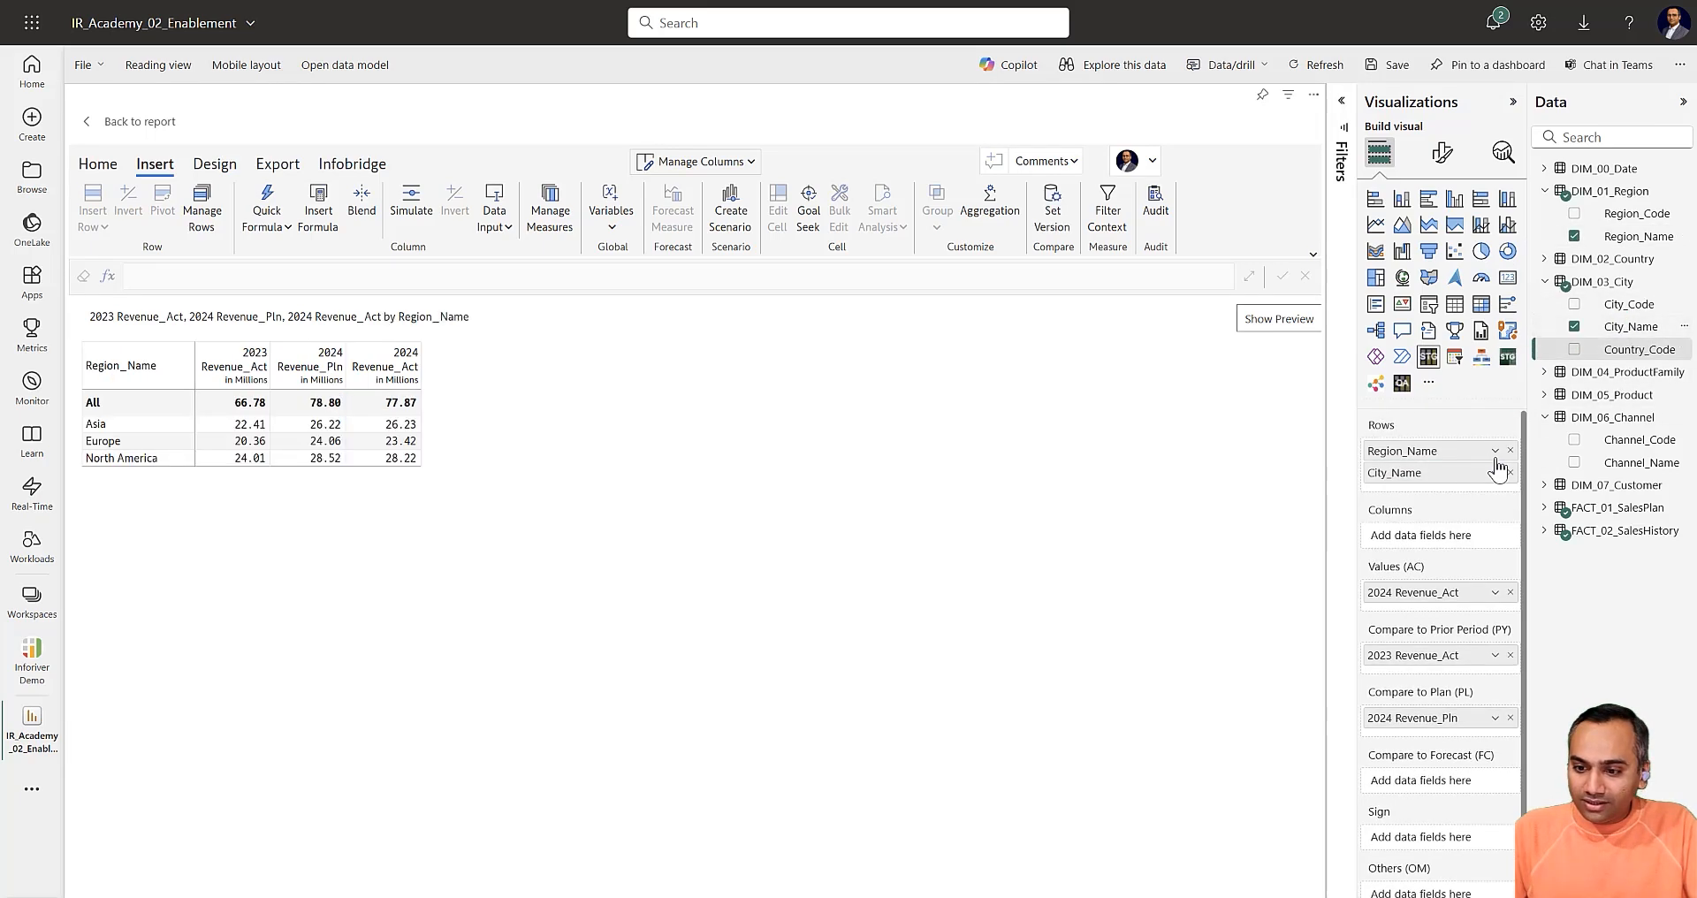
{"action": "left_click_drag", "start_coordinate": [1637, 462], "coordinate": [1441, 485]}
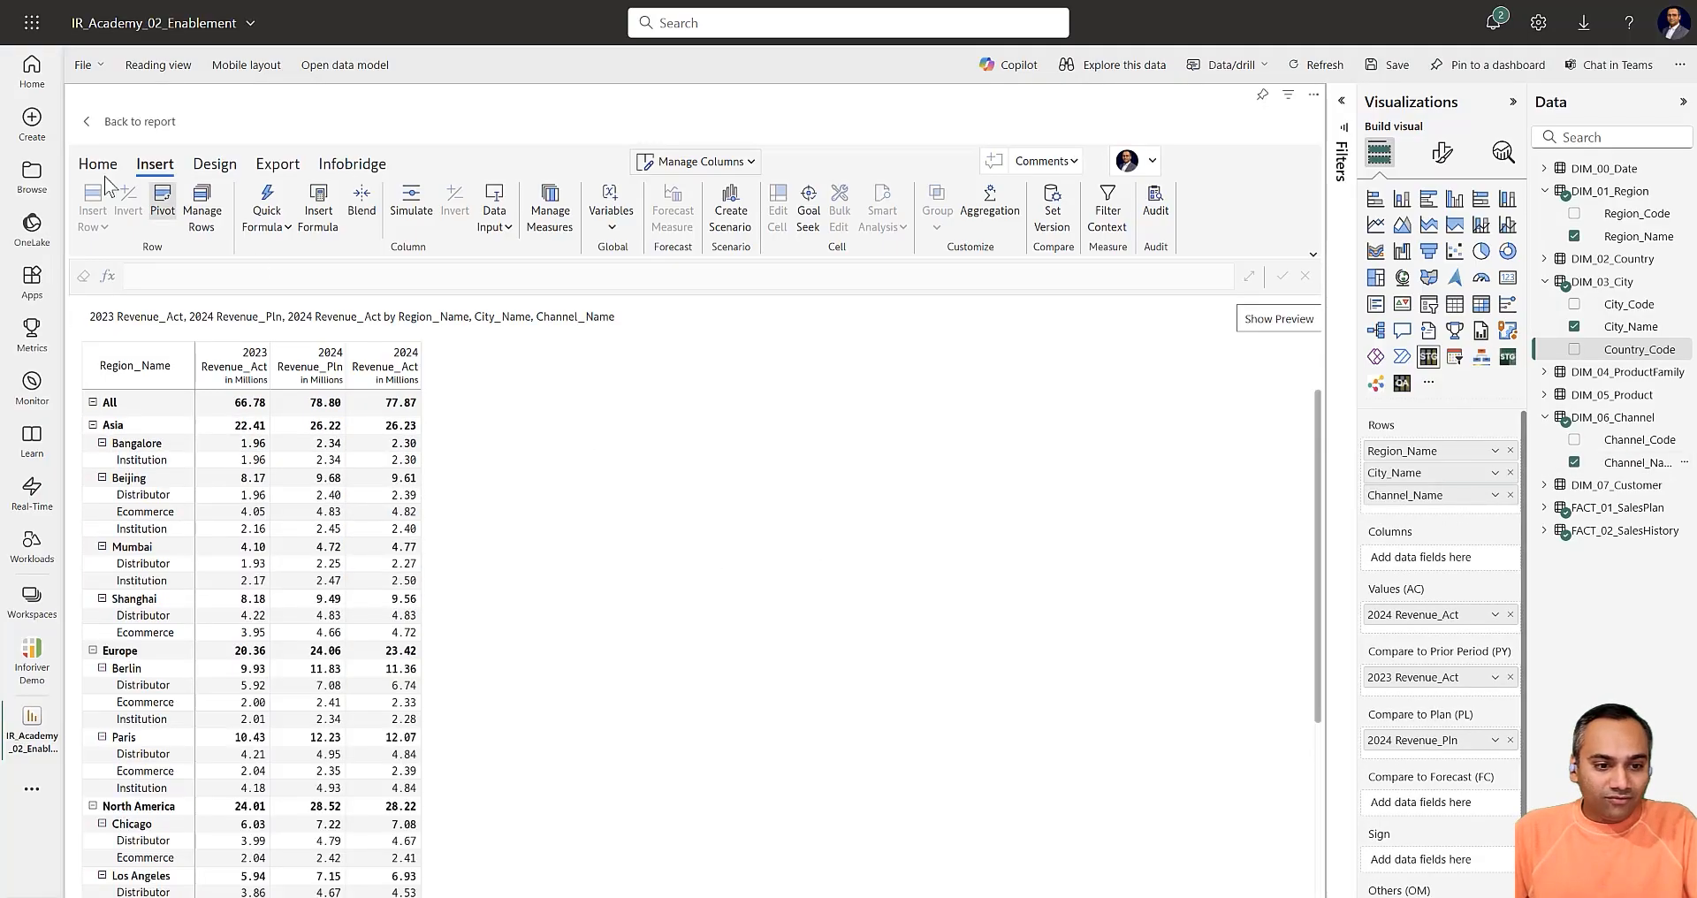
Create a row pivot named "By Region" containing the Region_Name field
{"action": "left_click", "coordinate": [177, 221]}
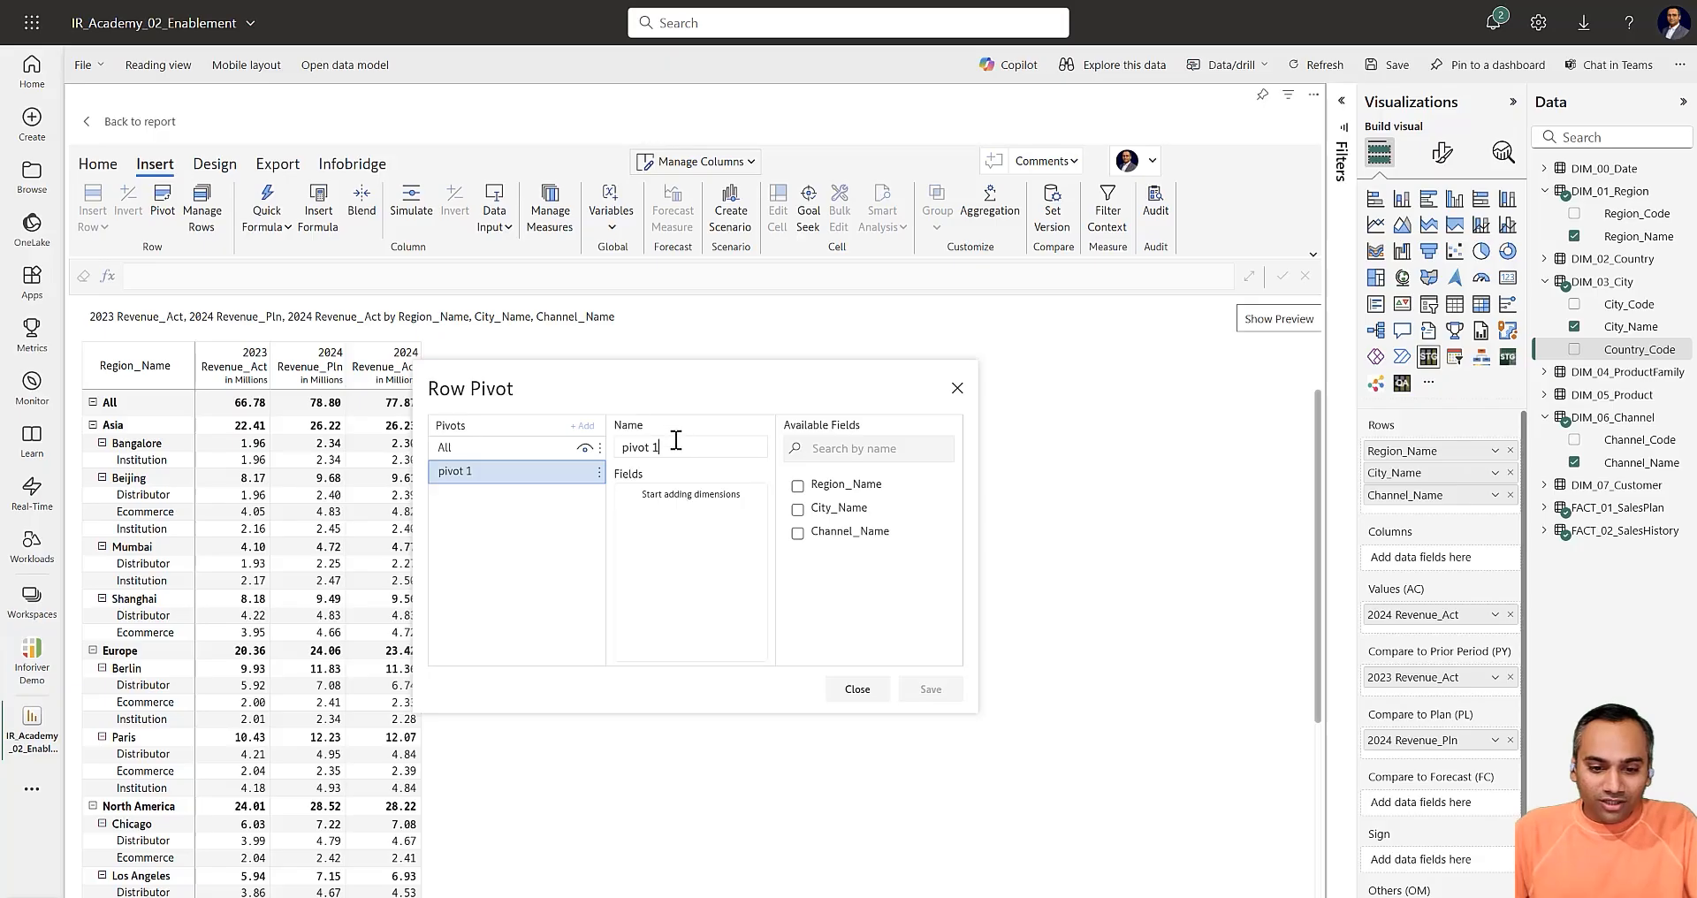
{"action": "left_click_drag", "start_coordinate": [675, 439], "coordinate": [614, 442]}
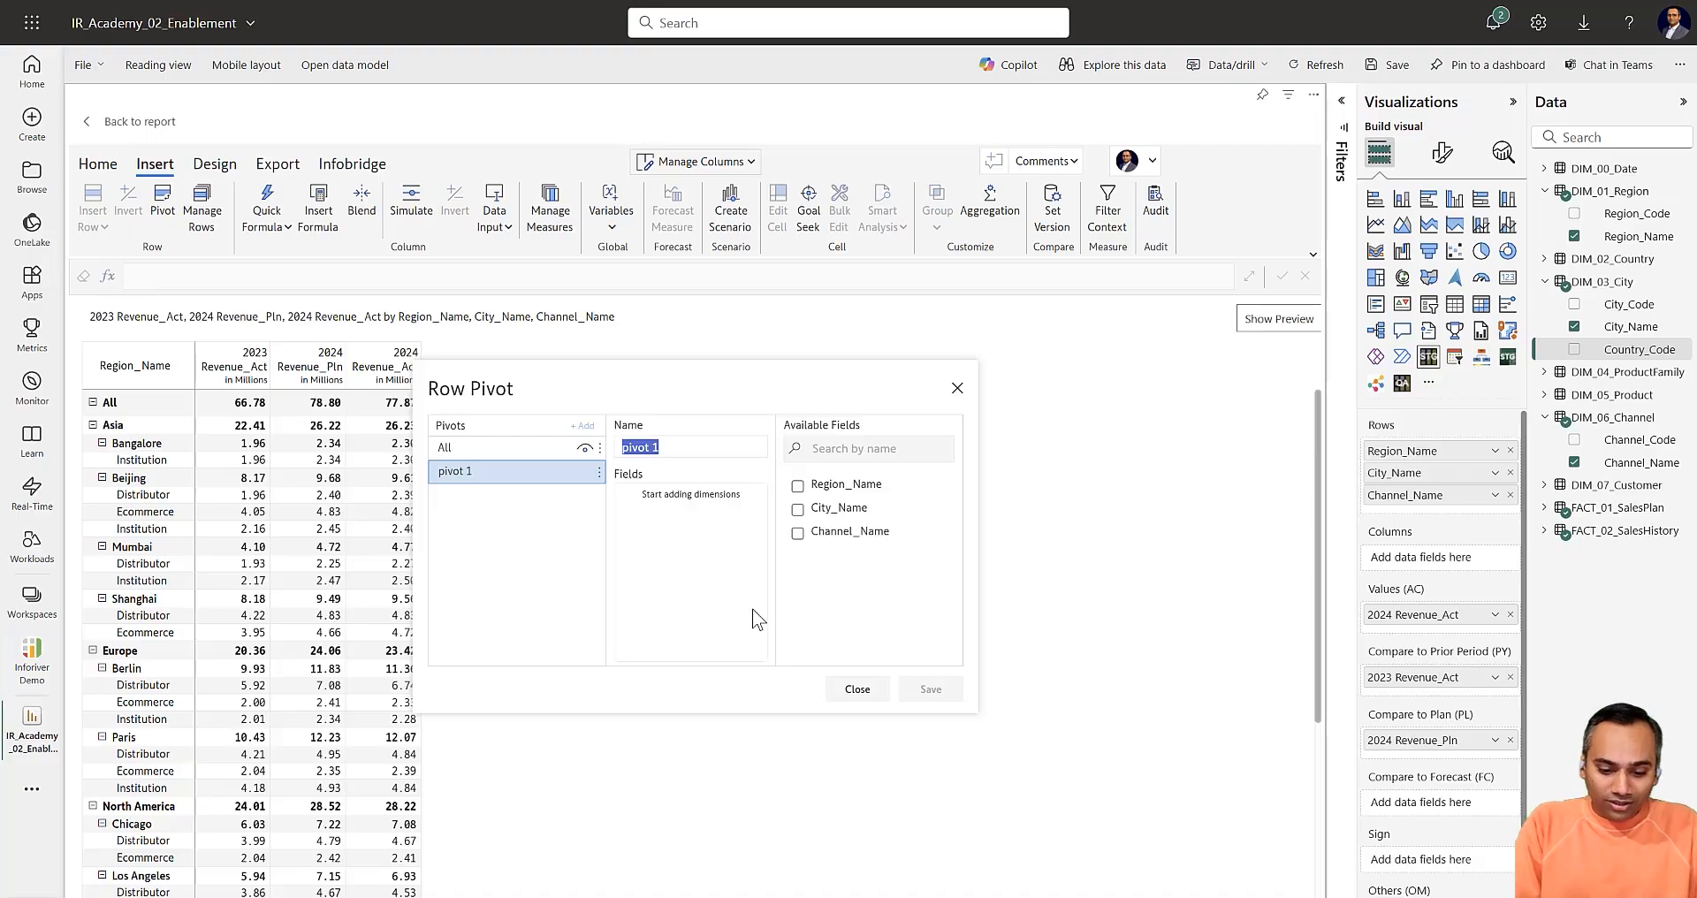
{"action": "type", "text": "By Region"}
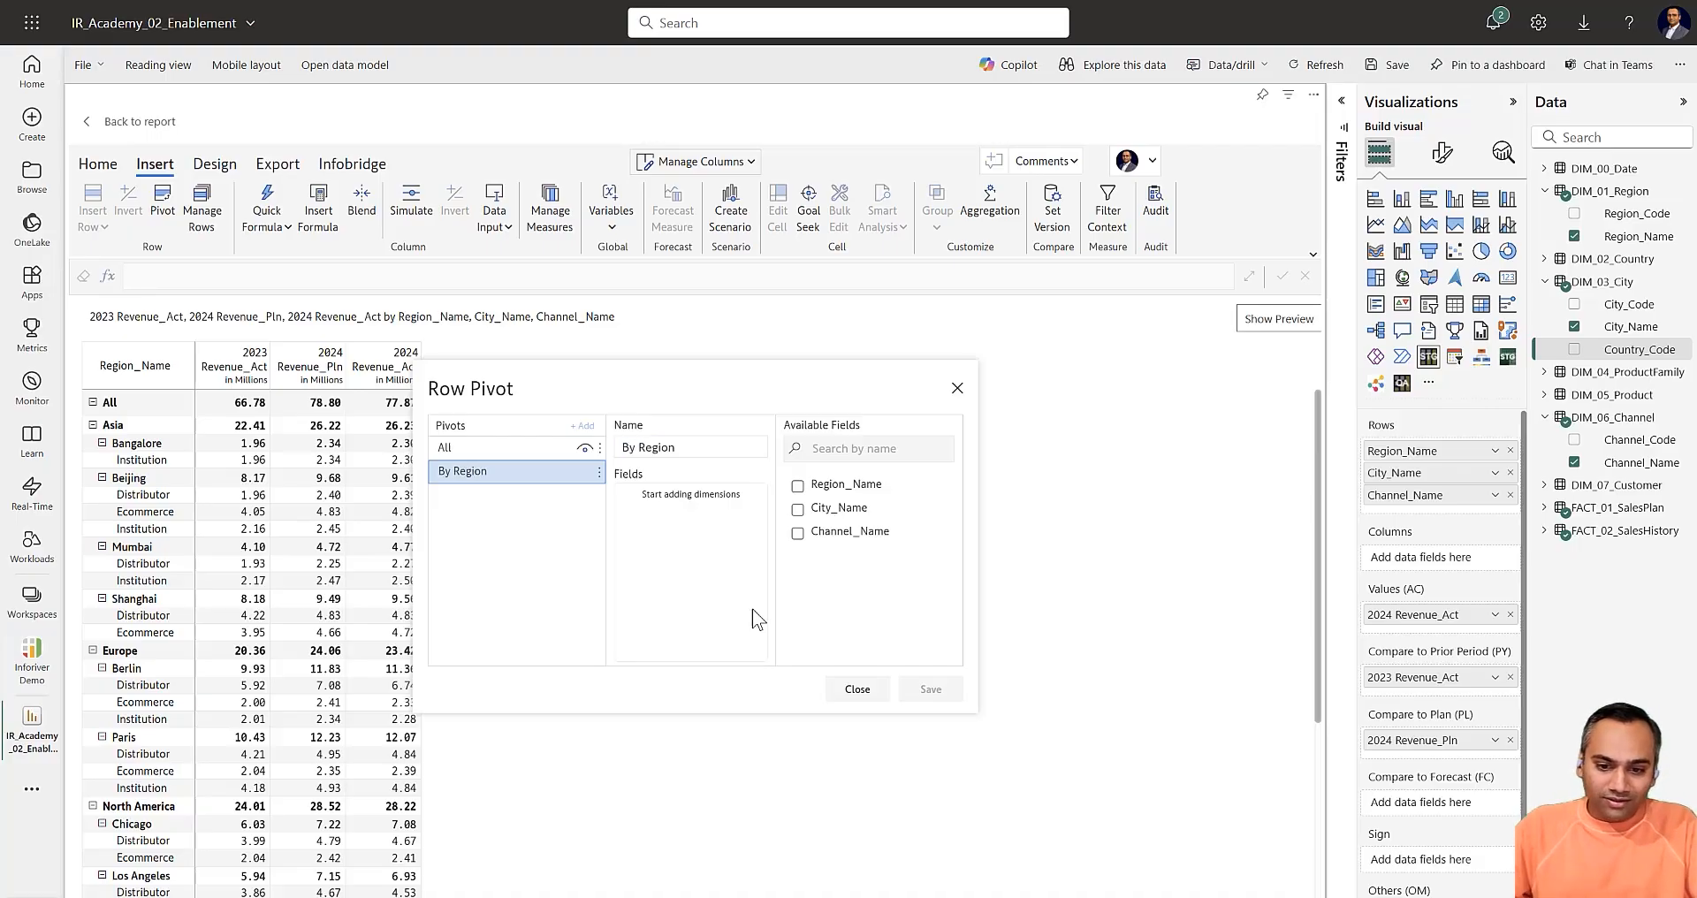
{"action": "left_click", "coordinate": [797, 485]}
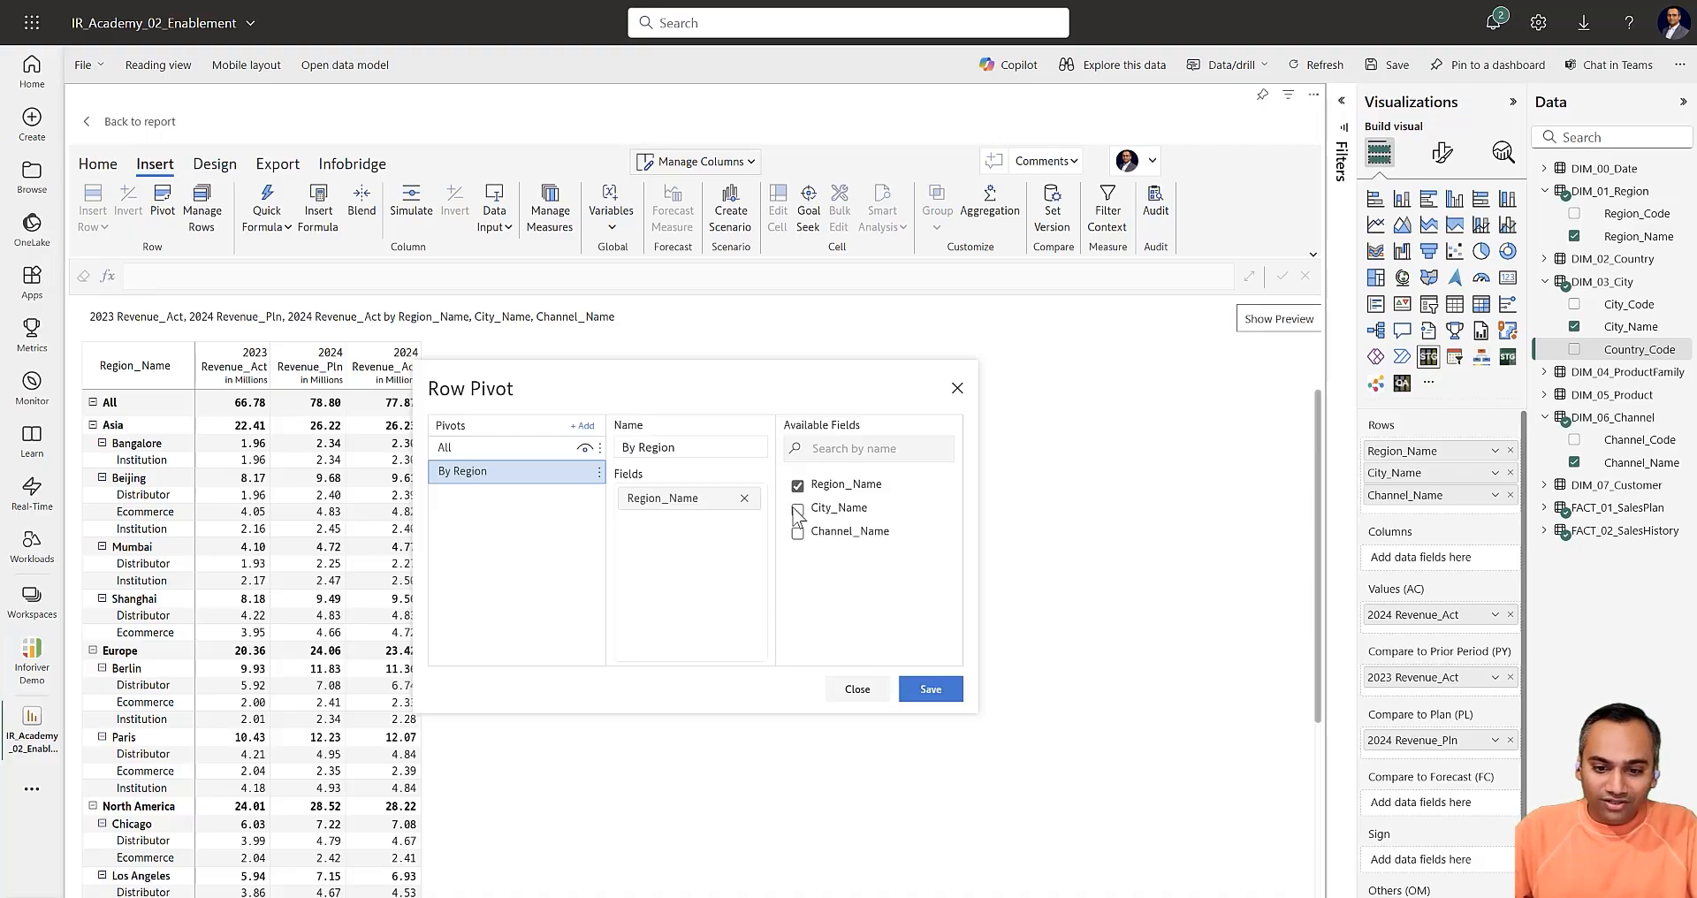
Add a second row pivot named "By Channel & Region" with the fields Channel_Name and Region_Name
{"action": "left_click", "coordinate": [583, 426]}
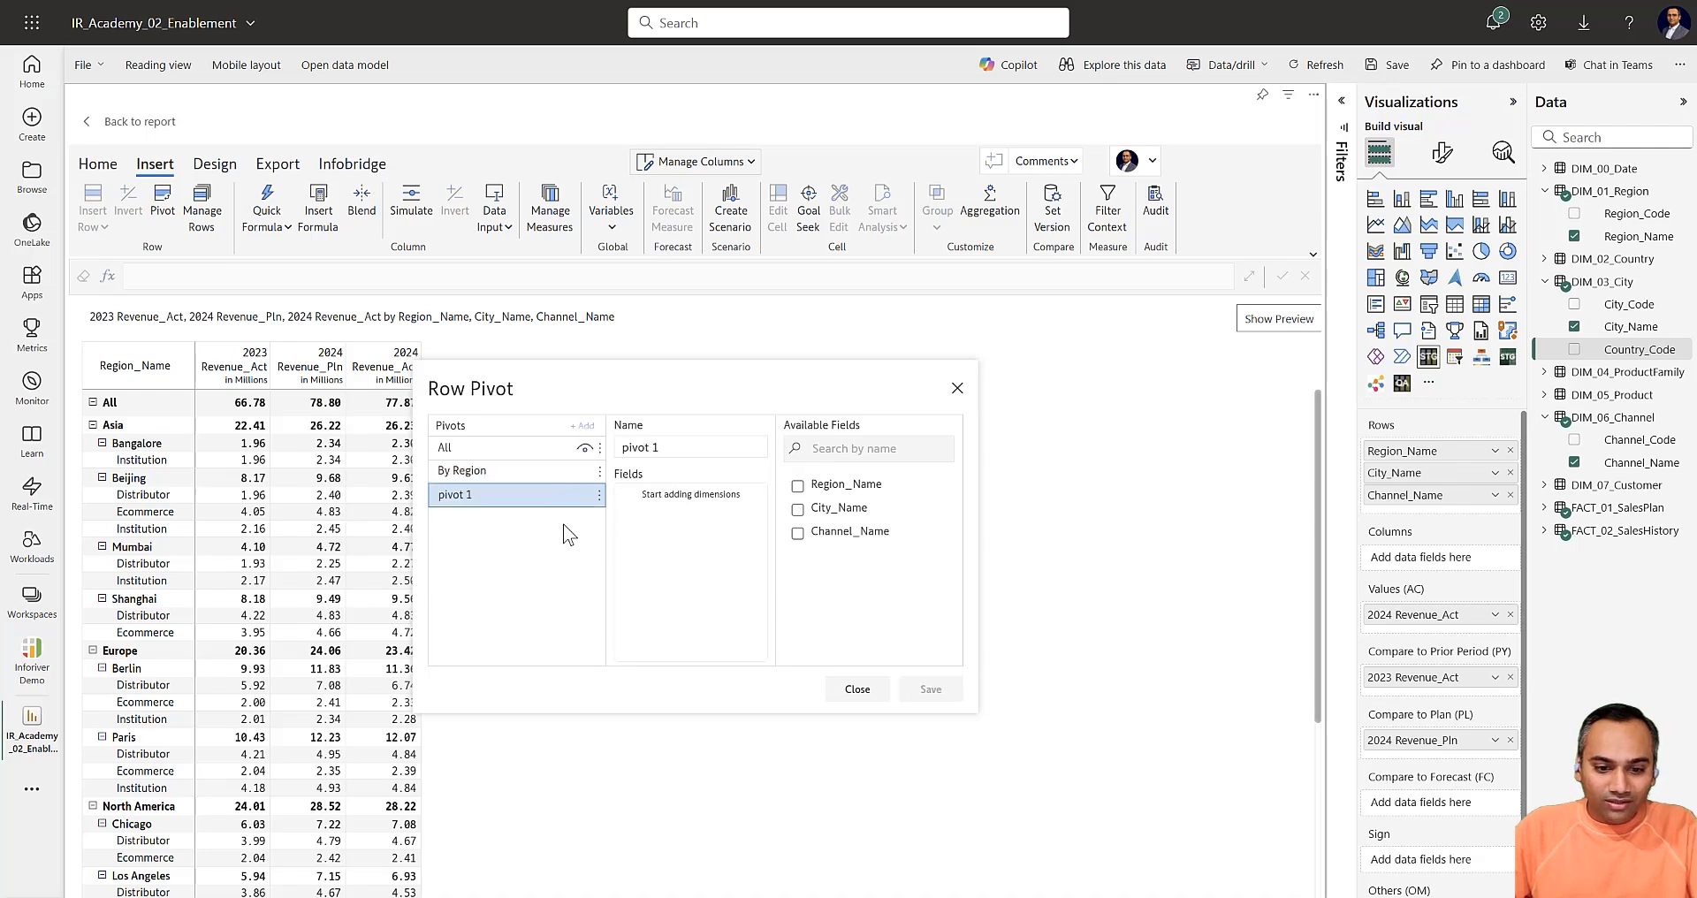
{"action": "left_click_drag", "start_coordinate": [665, 447], "coordinate": [604, 452]}
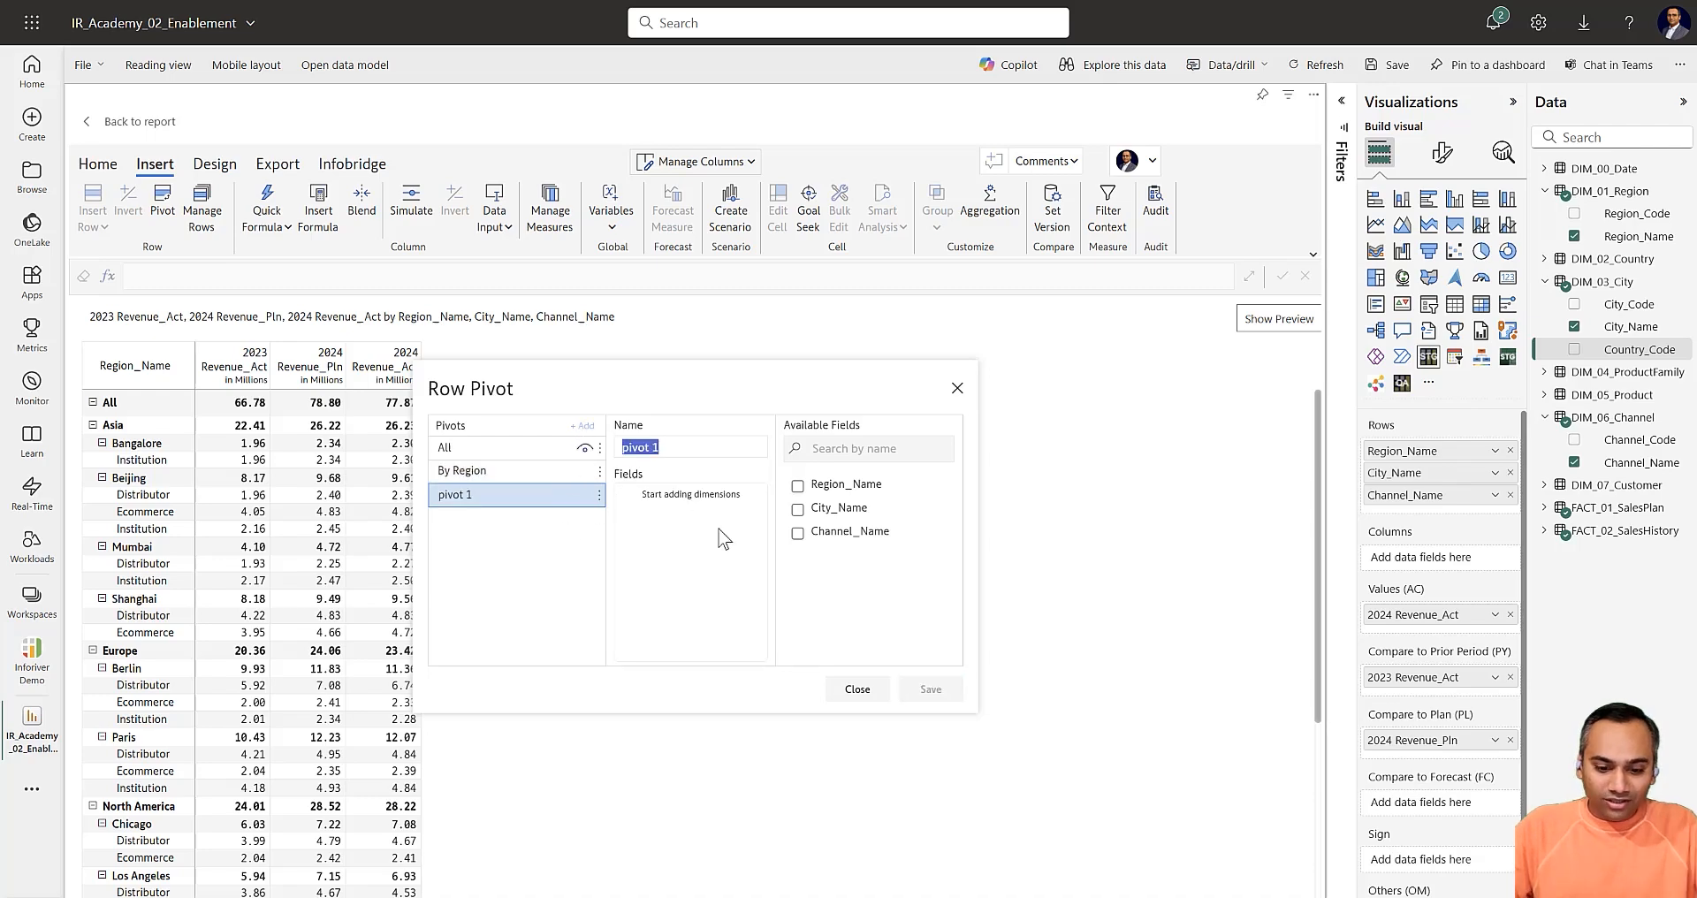
{"action": "type", "text": "By Chann"}
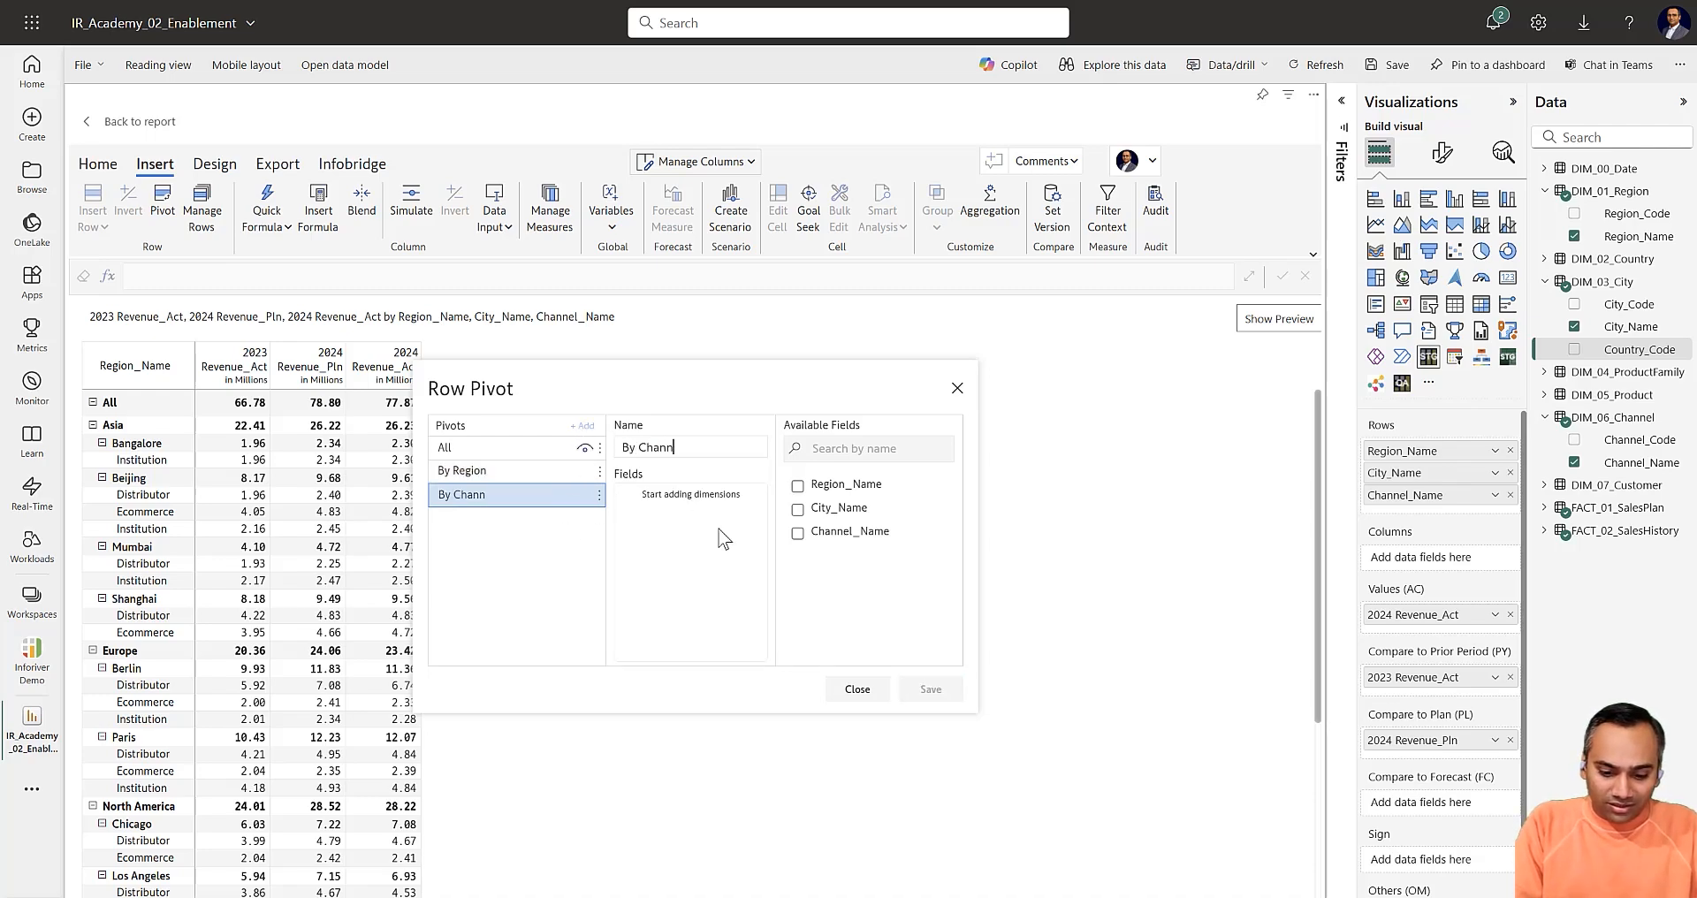
{"action": "type", "text": "el & Re"}
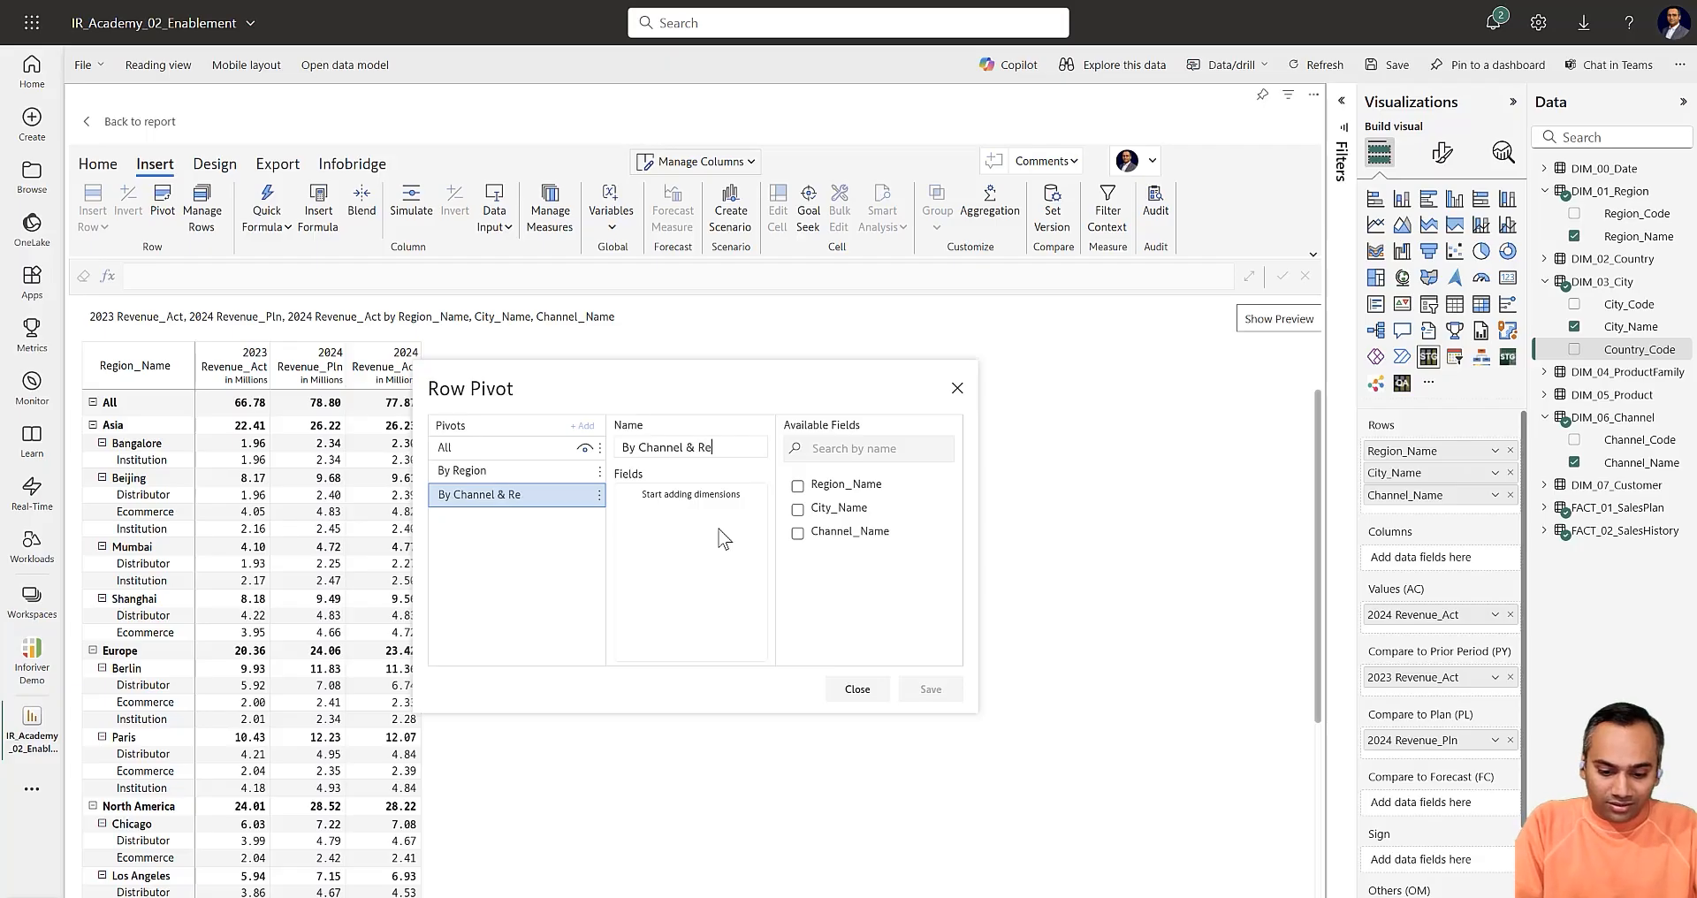
{"action": "type", "text": "gion"}
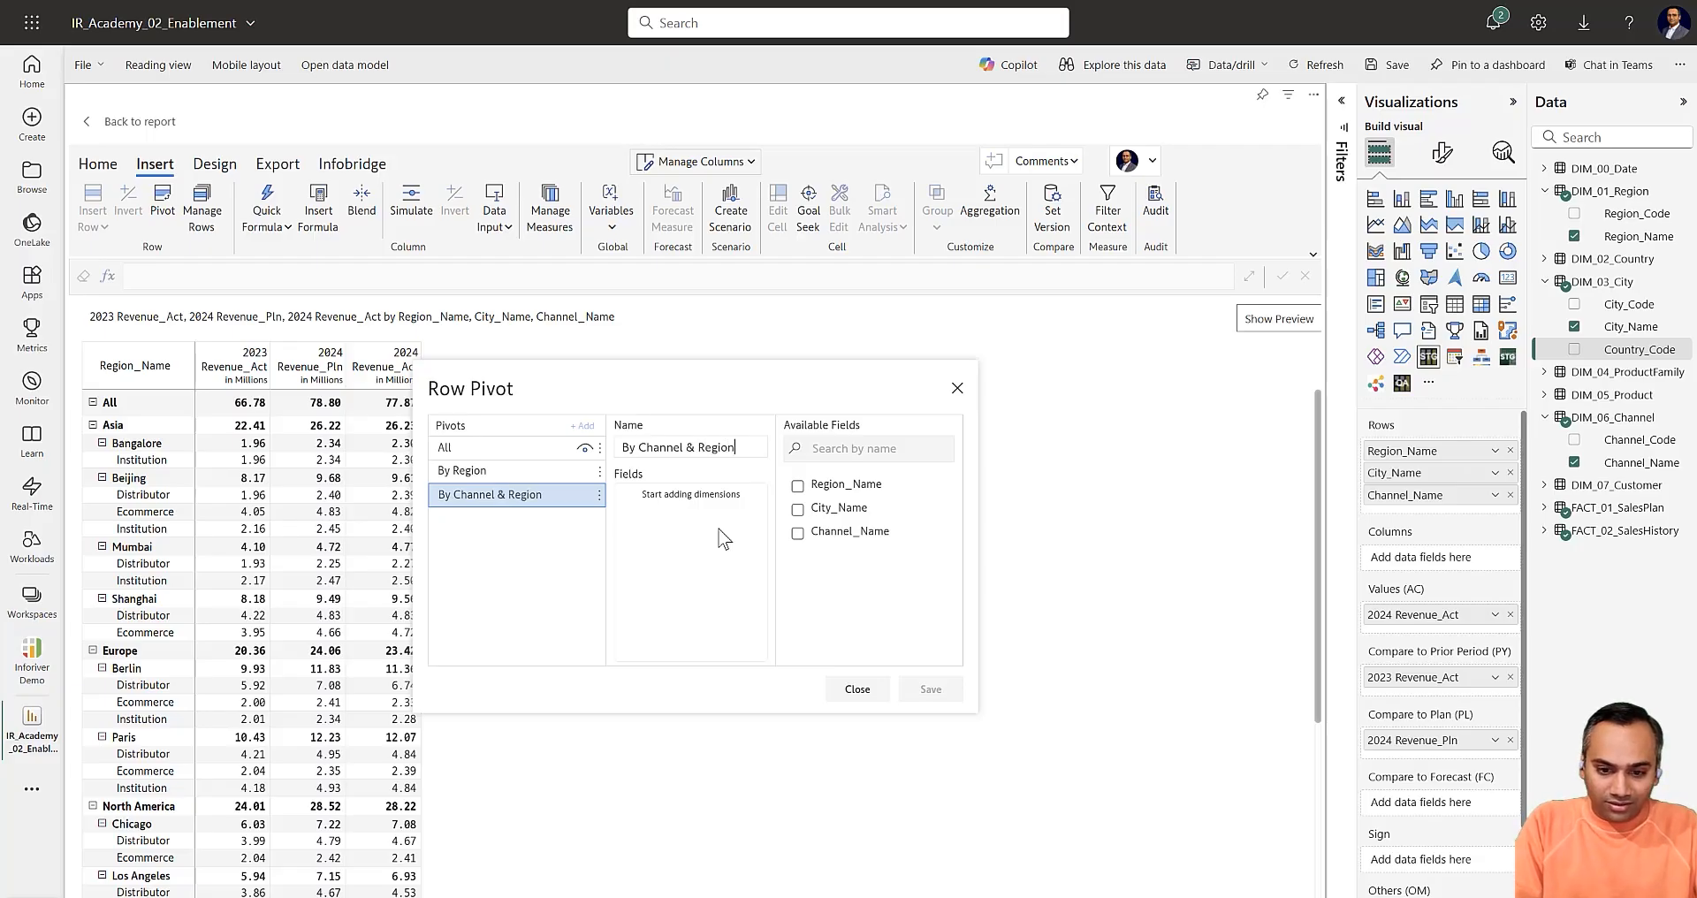
{"action": "left_click", "coordinate": [797, 532]}
{"action": "left_click", "coordinate": [797, 485]}
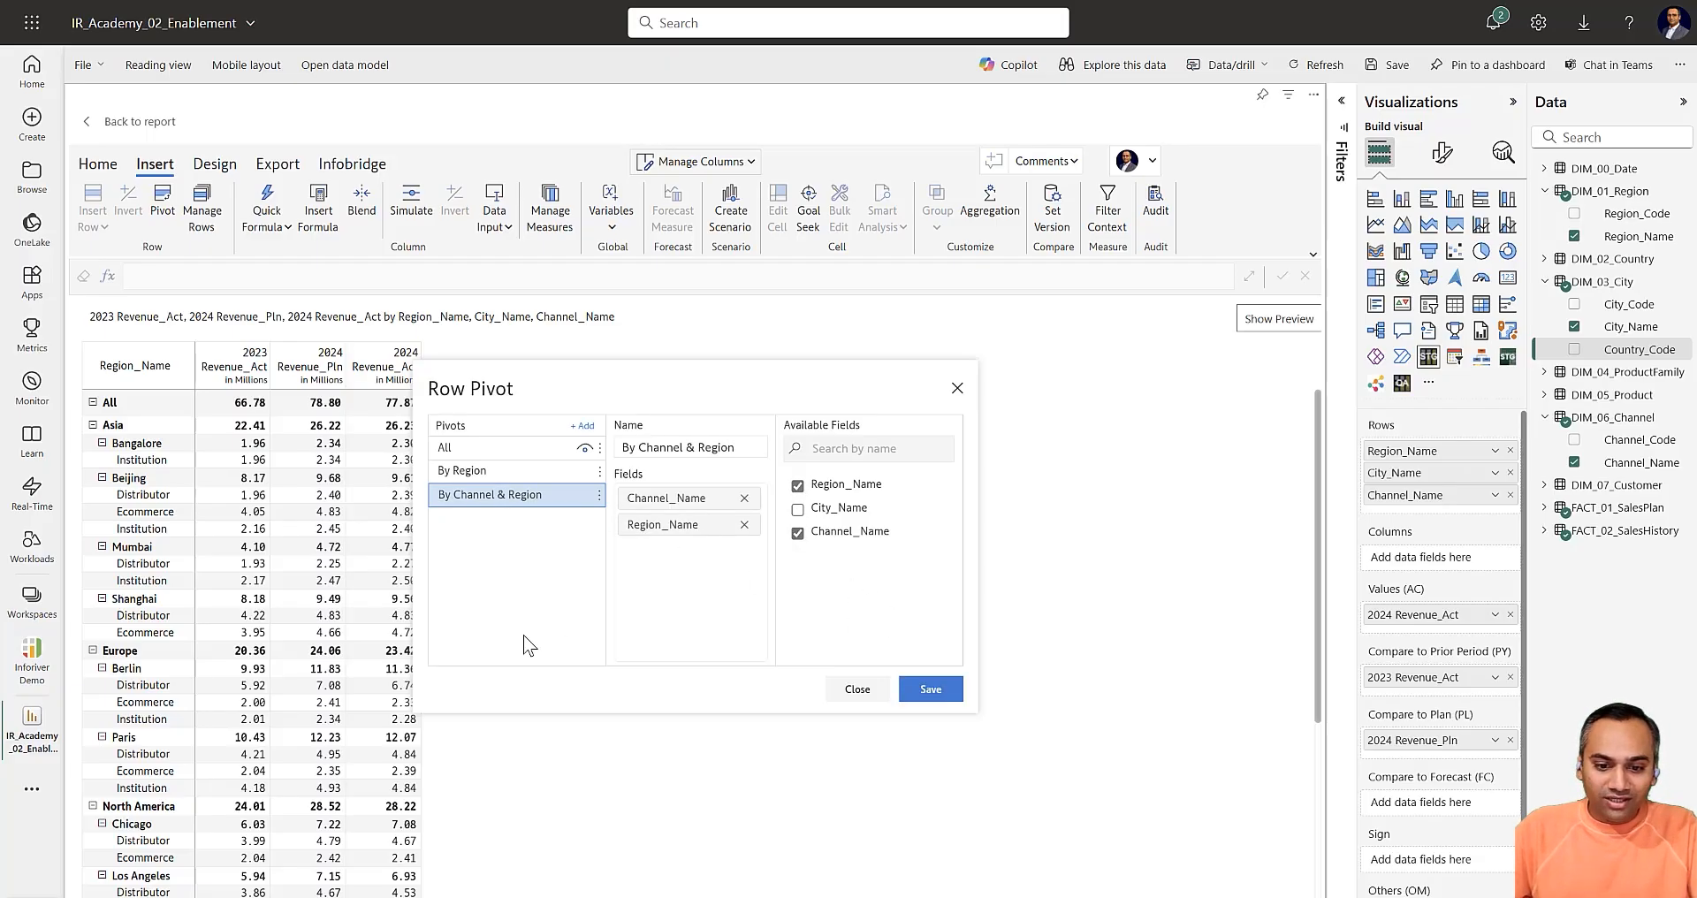
Duplicate the "By Channel & Region" pivot and rename the copy "By Channel & City"
{"action": "left_click", "coordinate": [599, 495]}
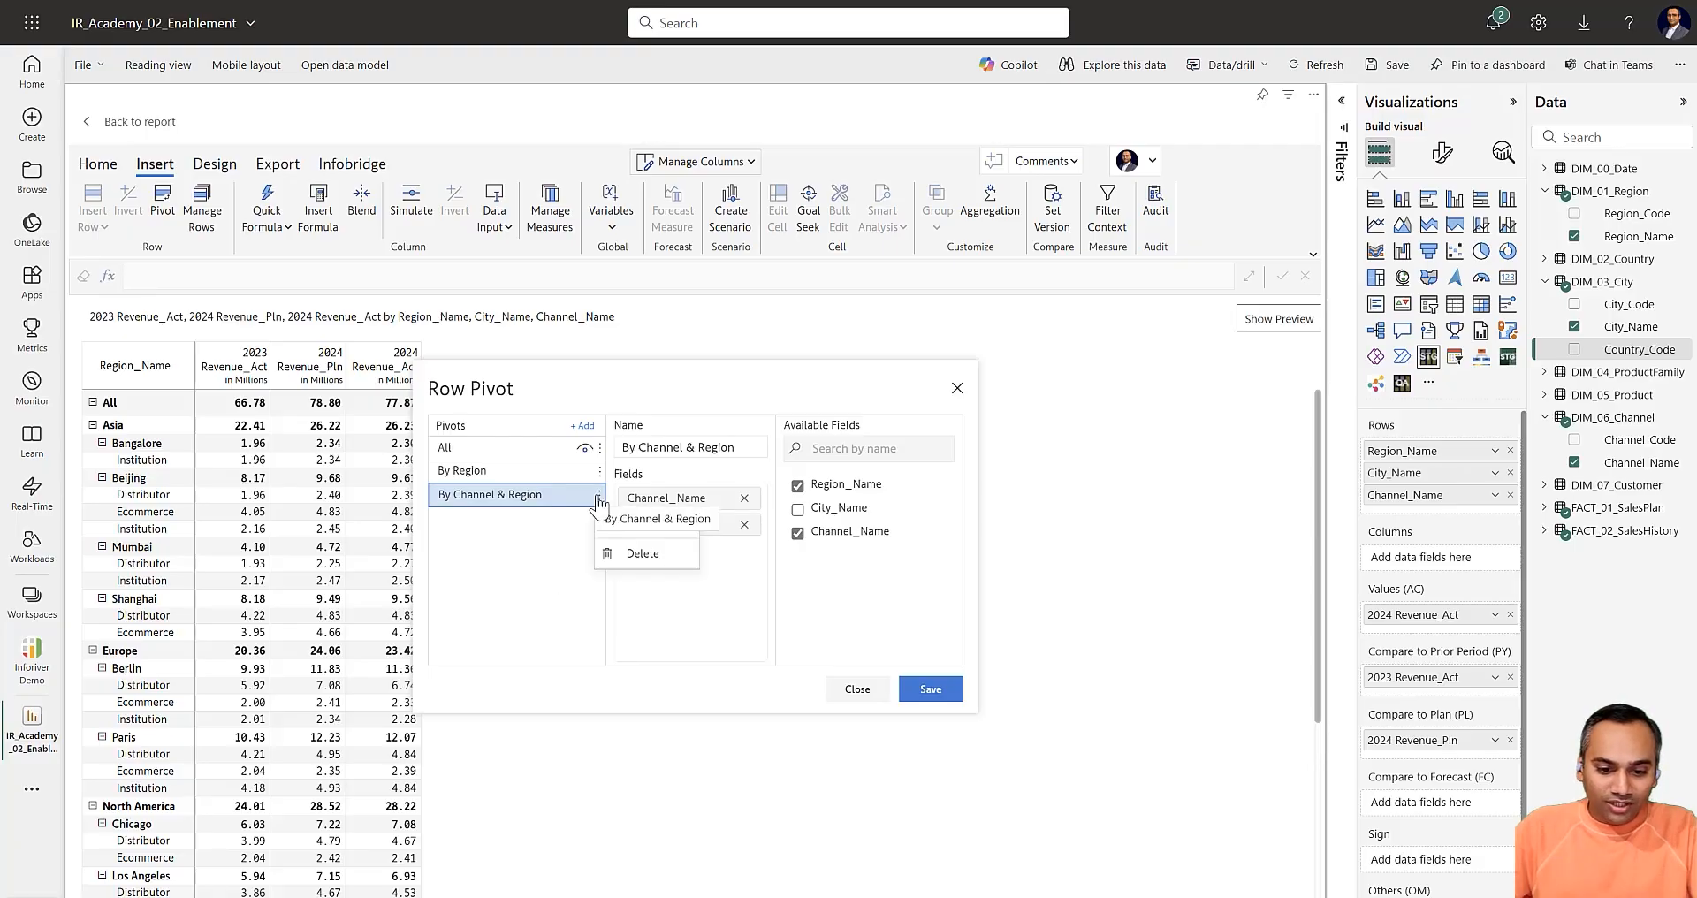
{"action": "left_click", "coordinate": [650, 523]}
{"action": "left_click", "coordinate": [496, 517]}
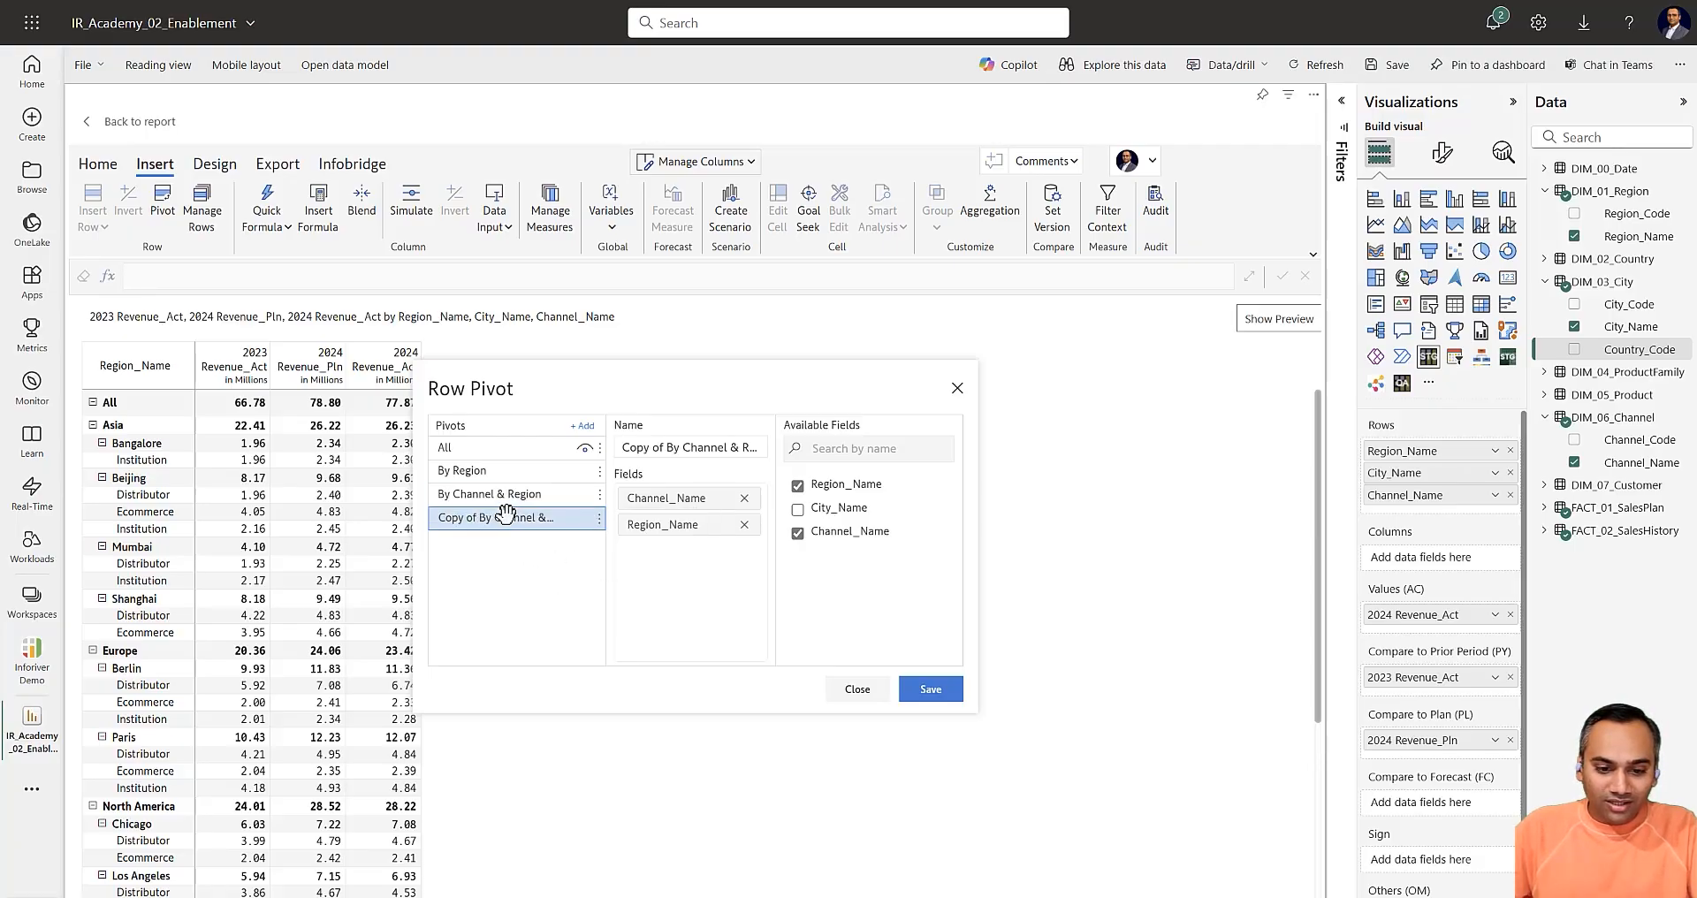
{"action": "left_click_drag", "start_coordinate": [671, 448], "coordinate": [606, 451]}
{"action": "key", "text": "BackSpace"}
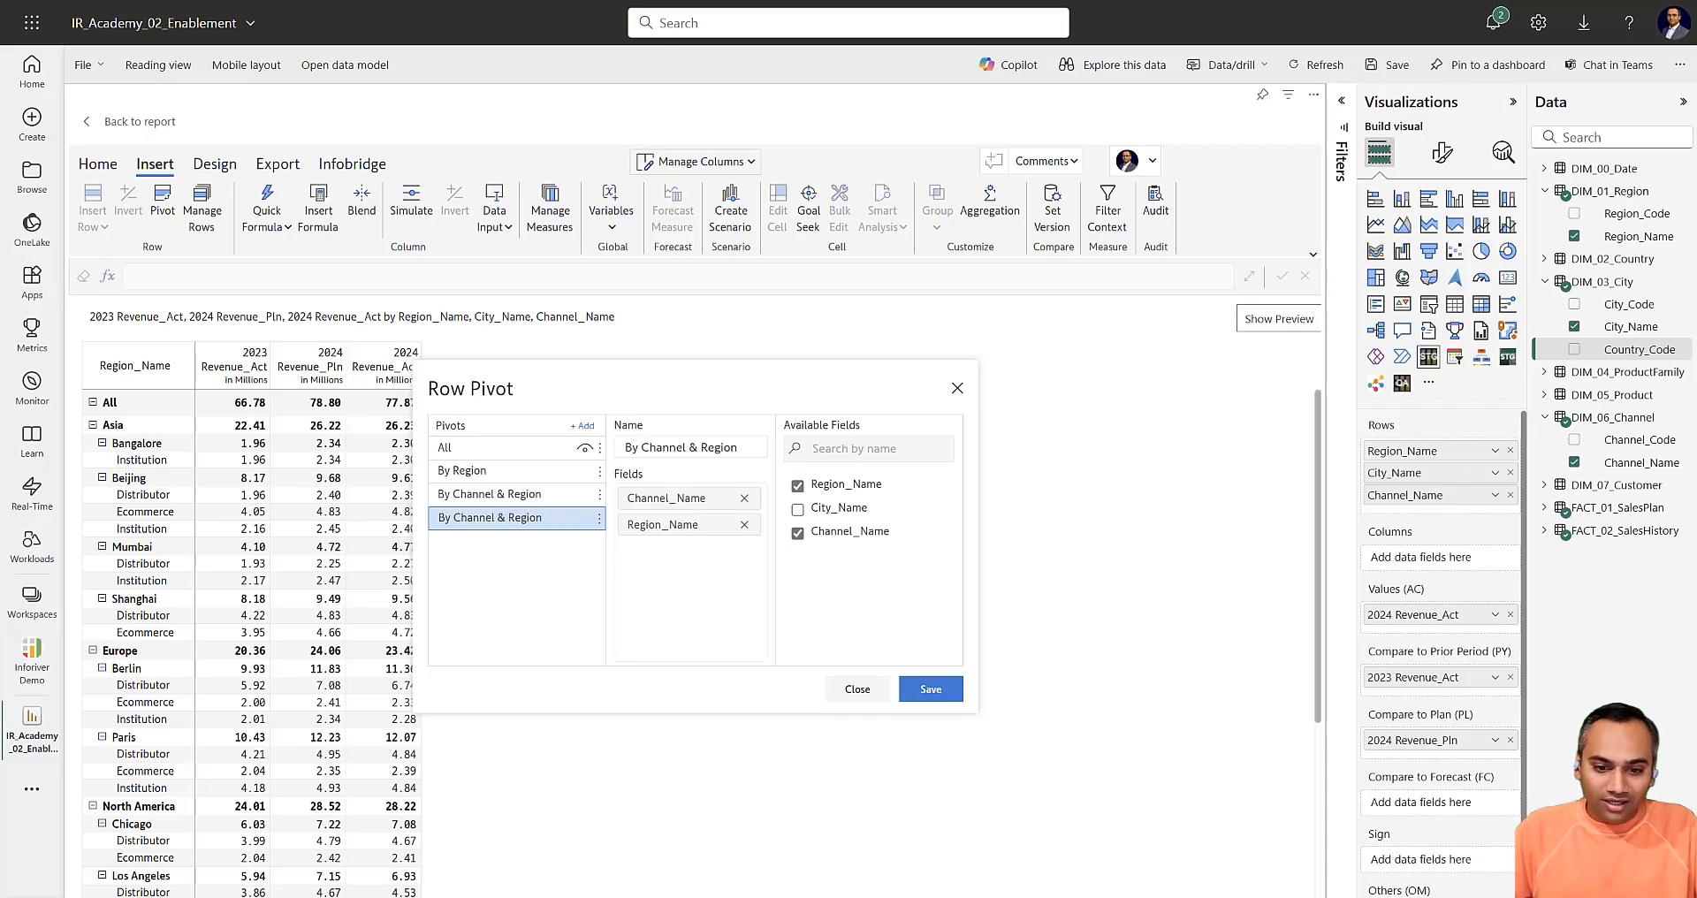
{"action": "key", "text": "BackSpace"}
{"action": "key", "text": "BackSpace"}
{"action": "key", "text": "BackSpace"}
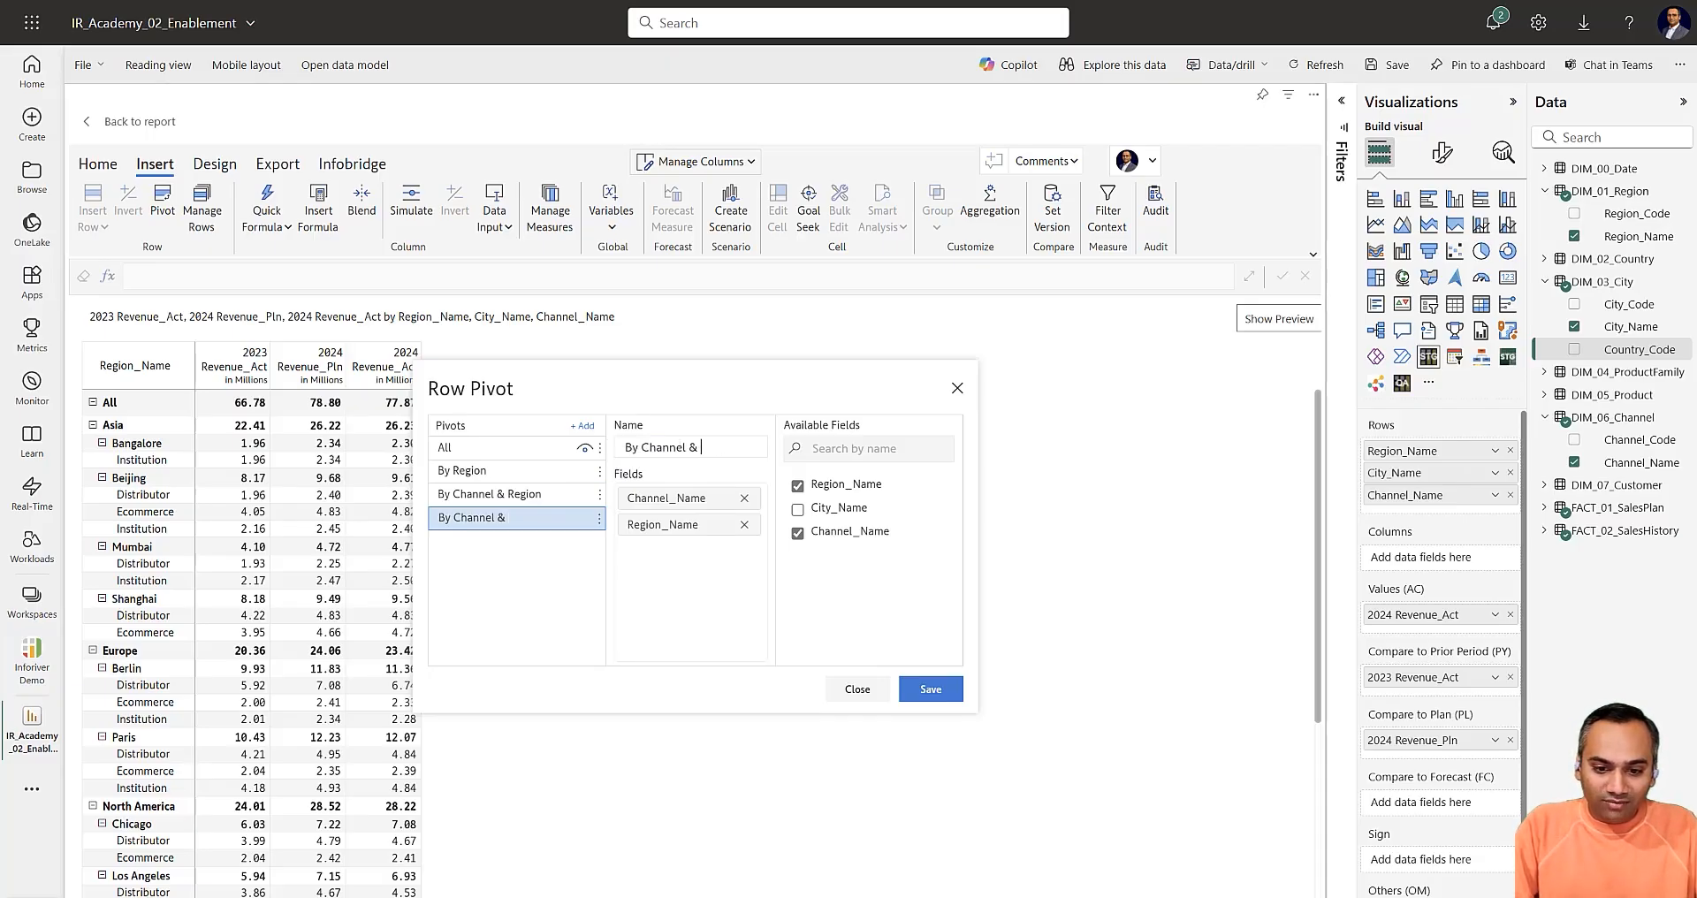
{"action": "type", "text": "City"}
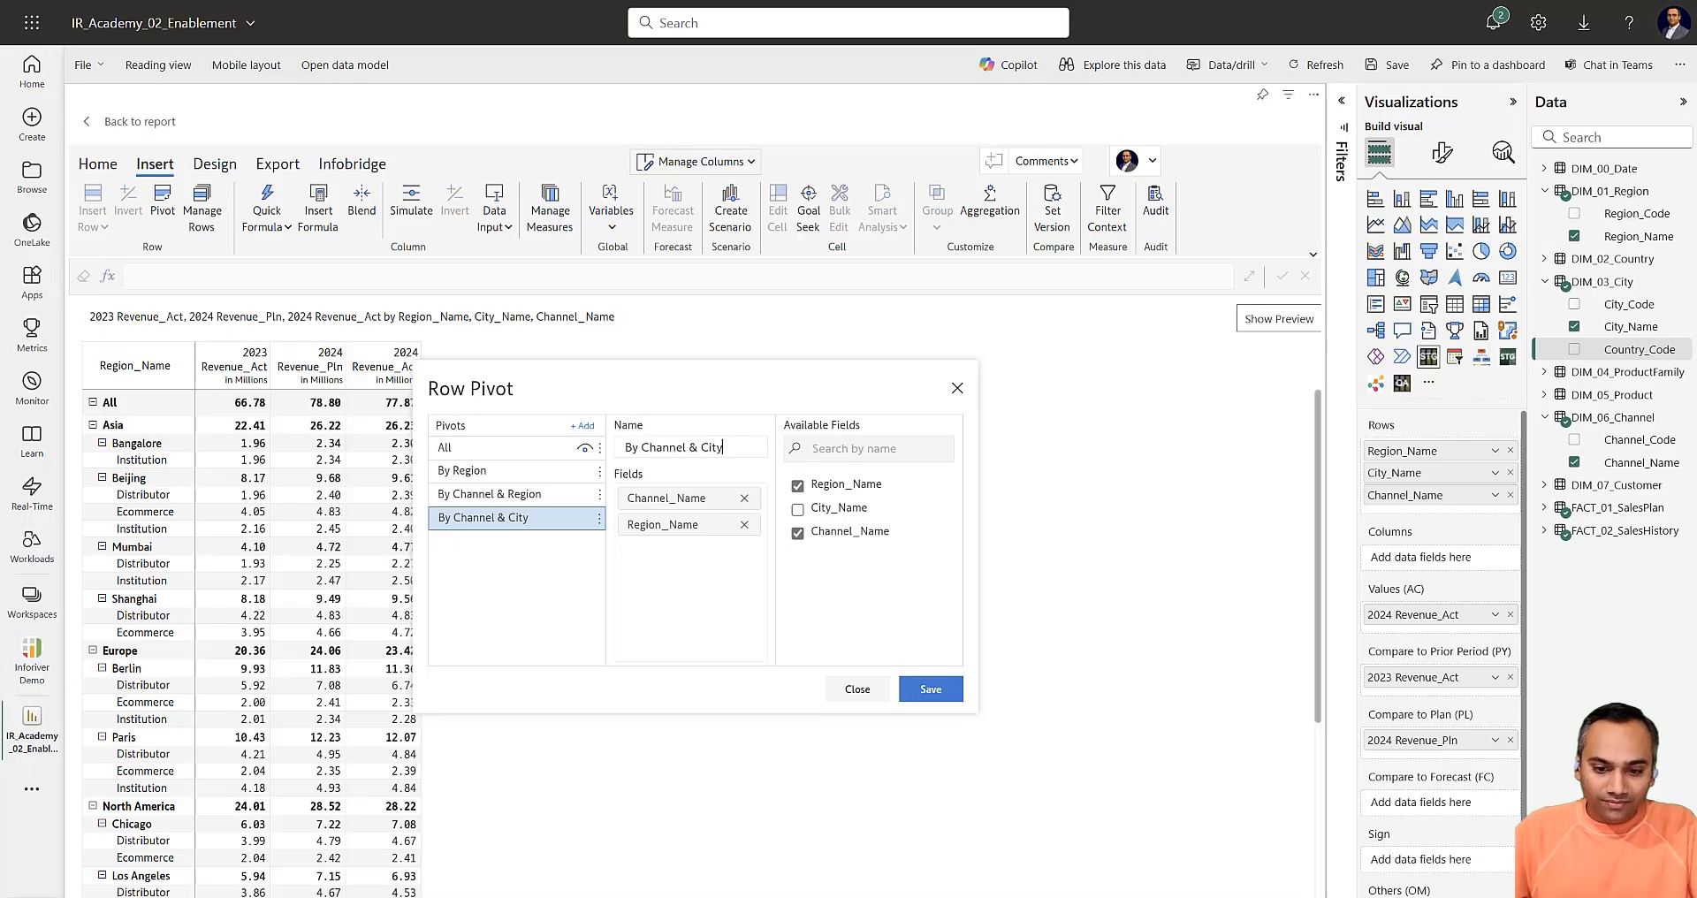
Replace Region_Name with City_Name in the "By Channel & City" pivot, then save the pivots and close the dialog
{"action": "left_click", "coordinate": [797, 486]}
{"action": "left_click", "coordinate": [797, 509]}
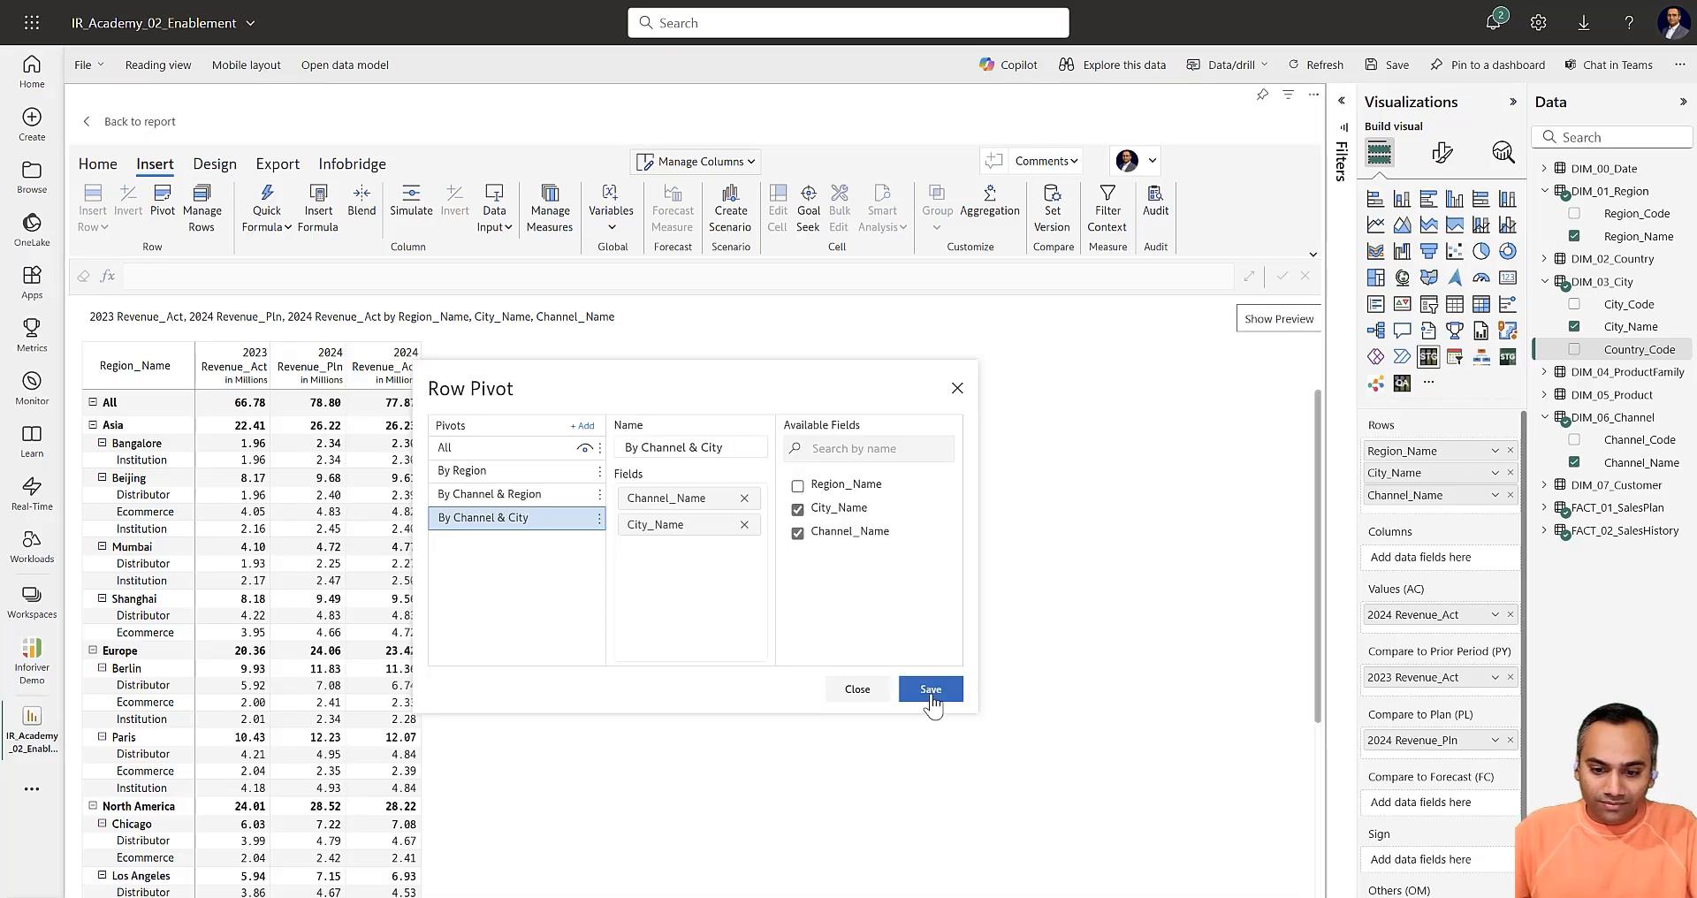
{"action": "left_click", "coordinate": [931, 698]}
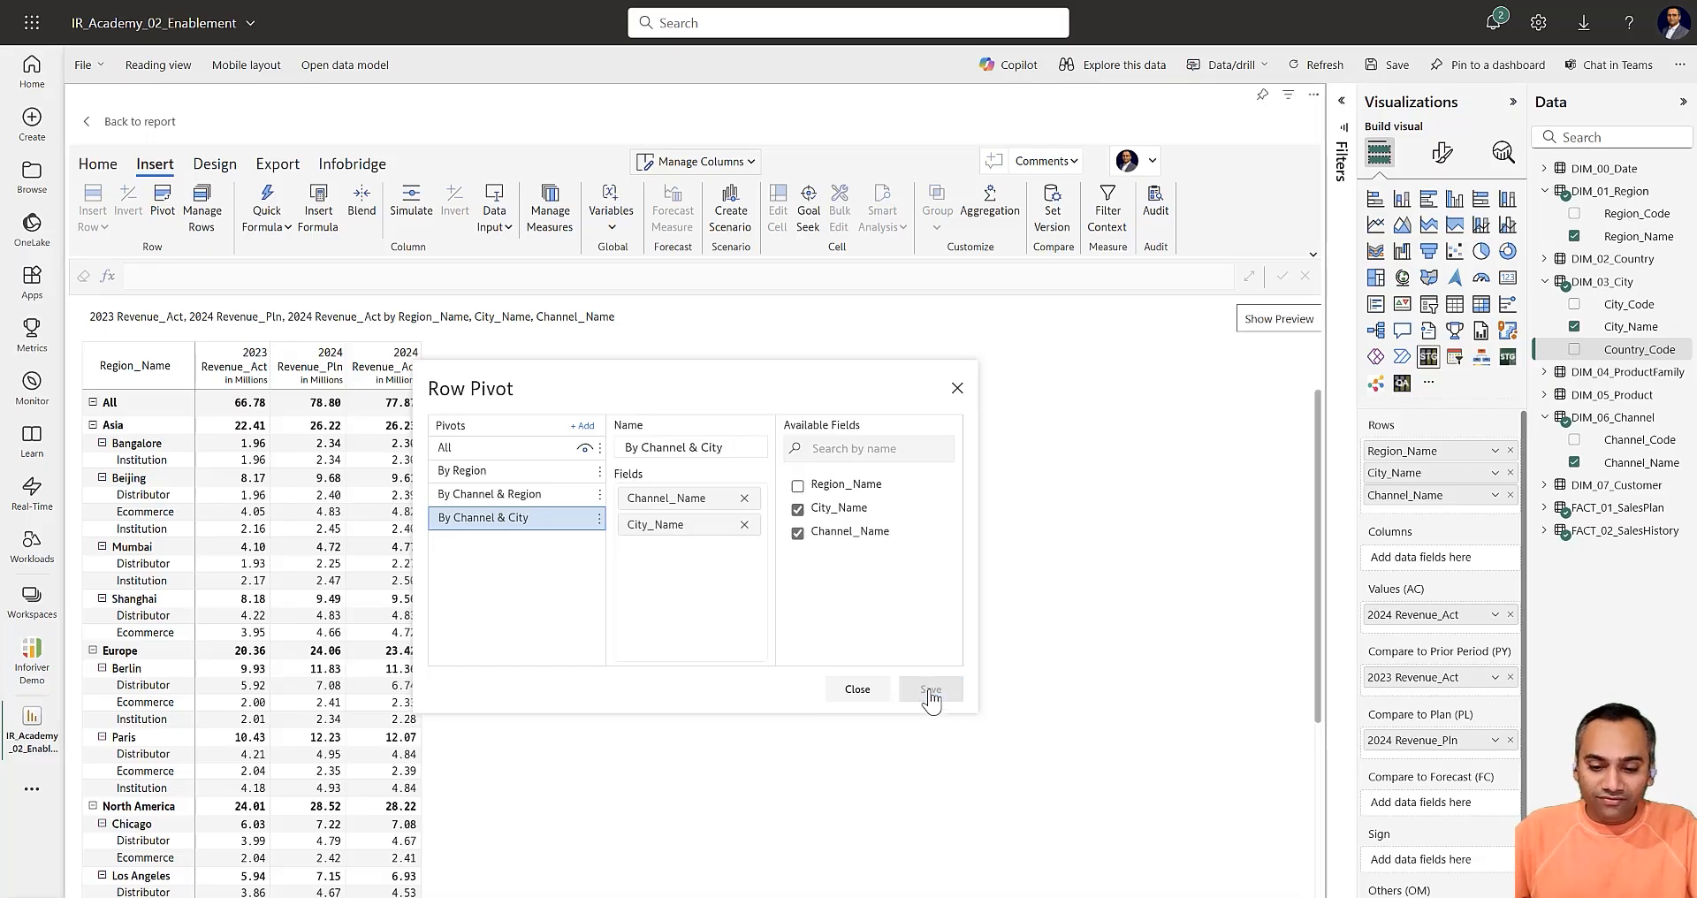
{"action": "left_click", "coordinate": [957, 388]}
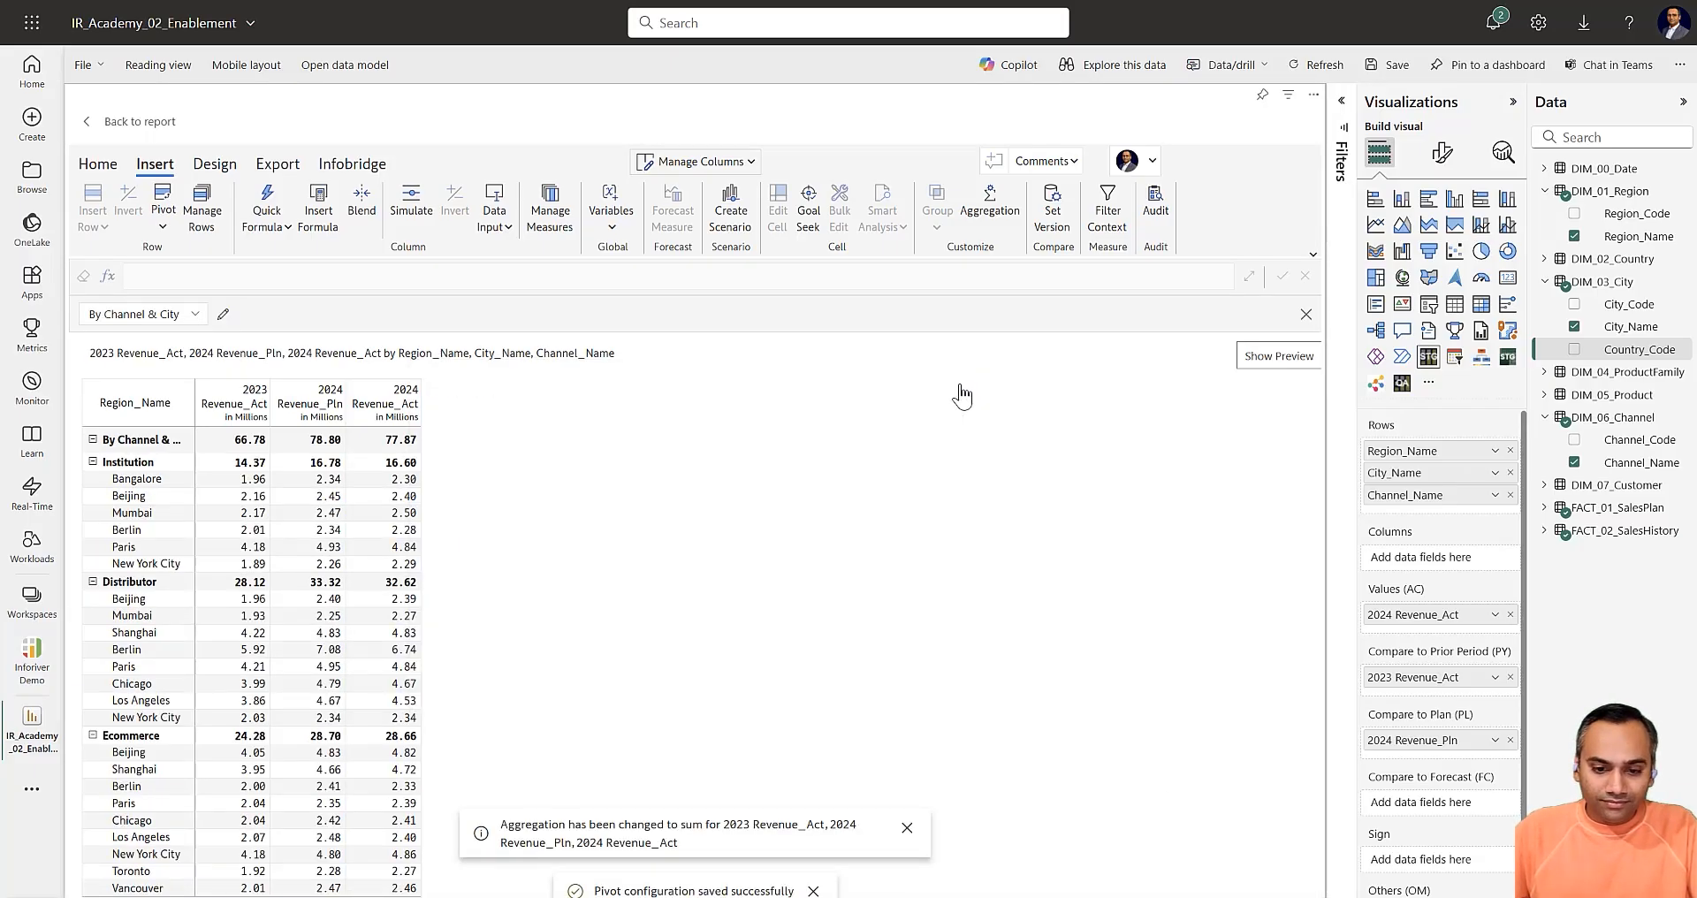
Display the By Region, By Channel & Region and By Channel & City pivots in turn, and widen the row-label column to fit
{"action": "left_click", "coordinate": [189, 315]}
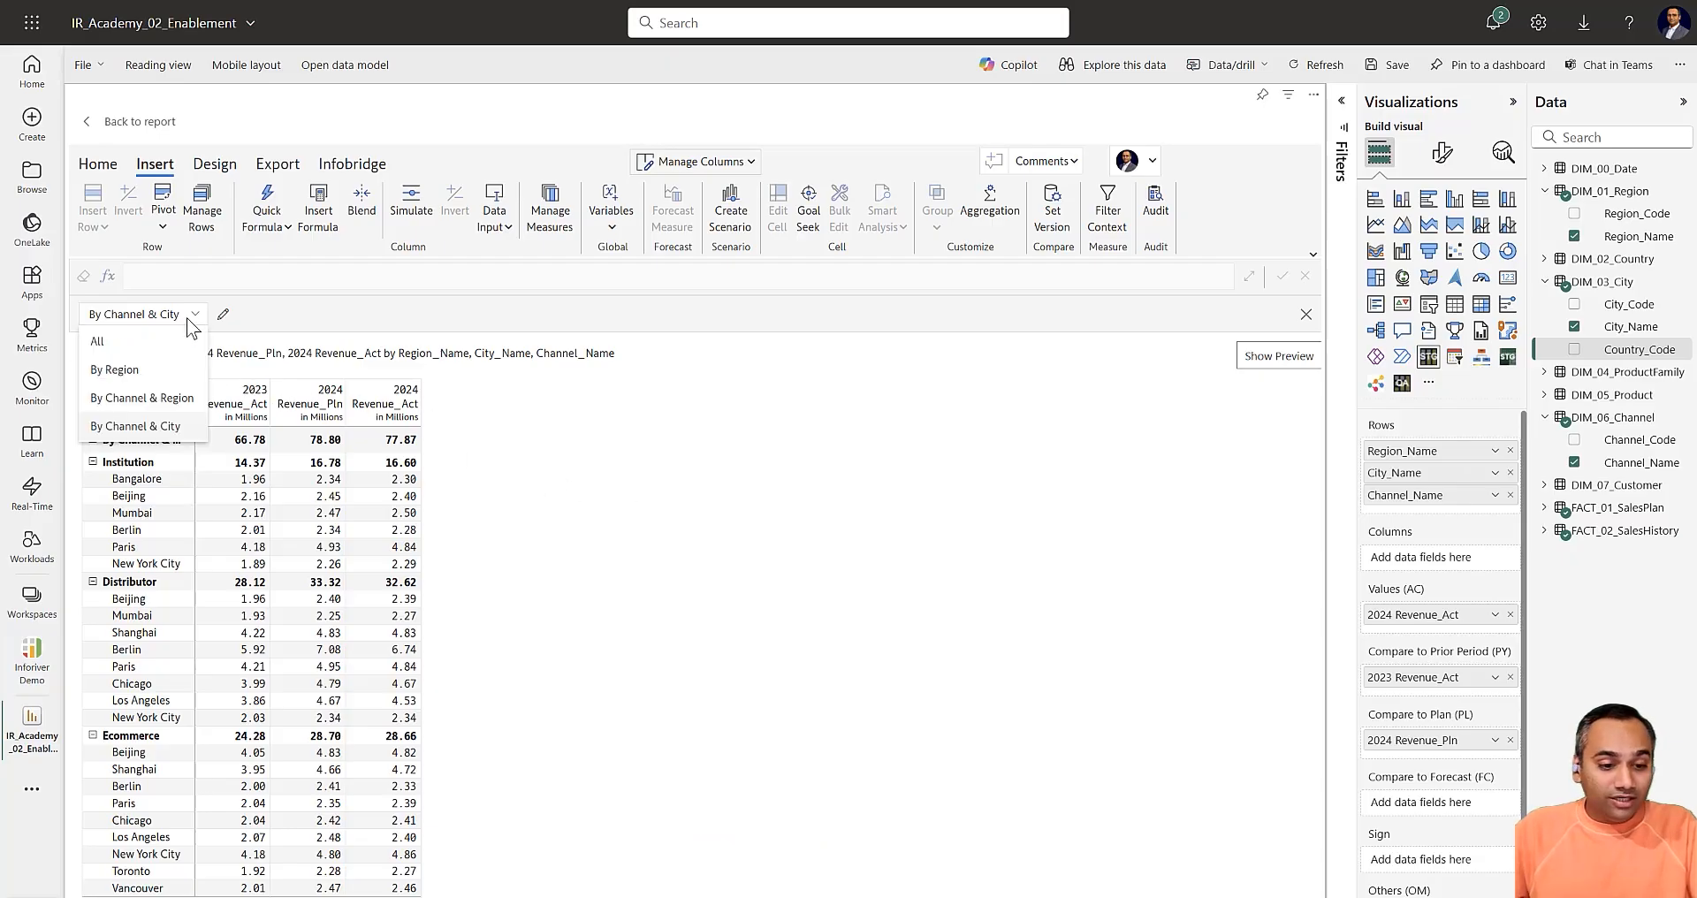
{"action": "left_click", "coordinate": [151, 373]}
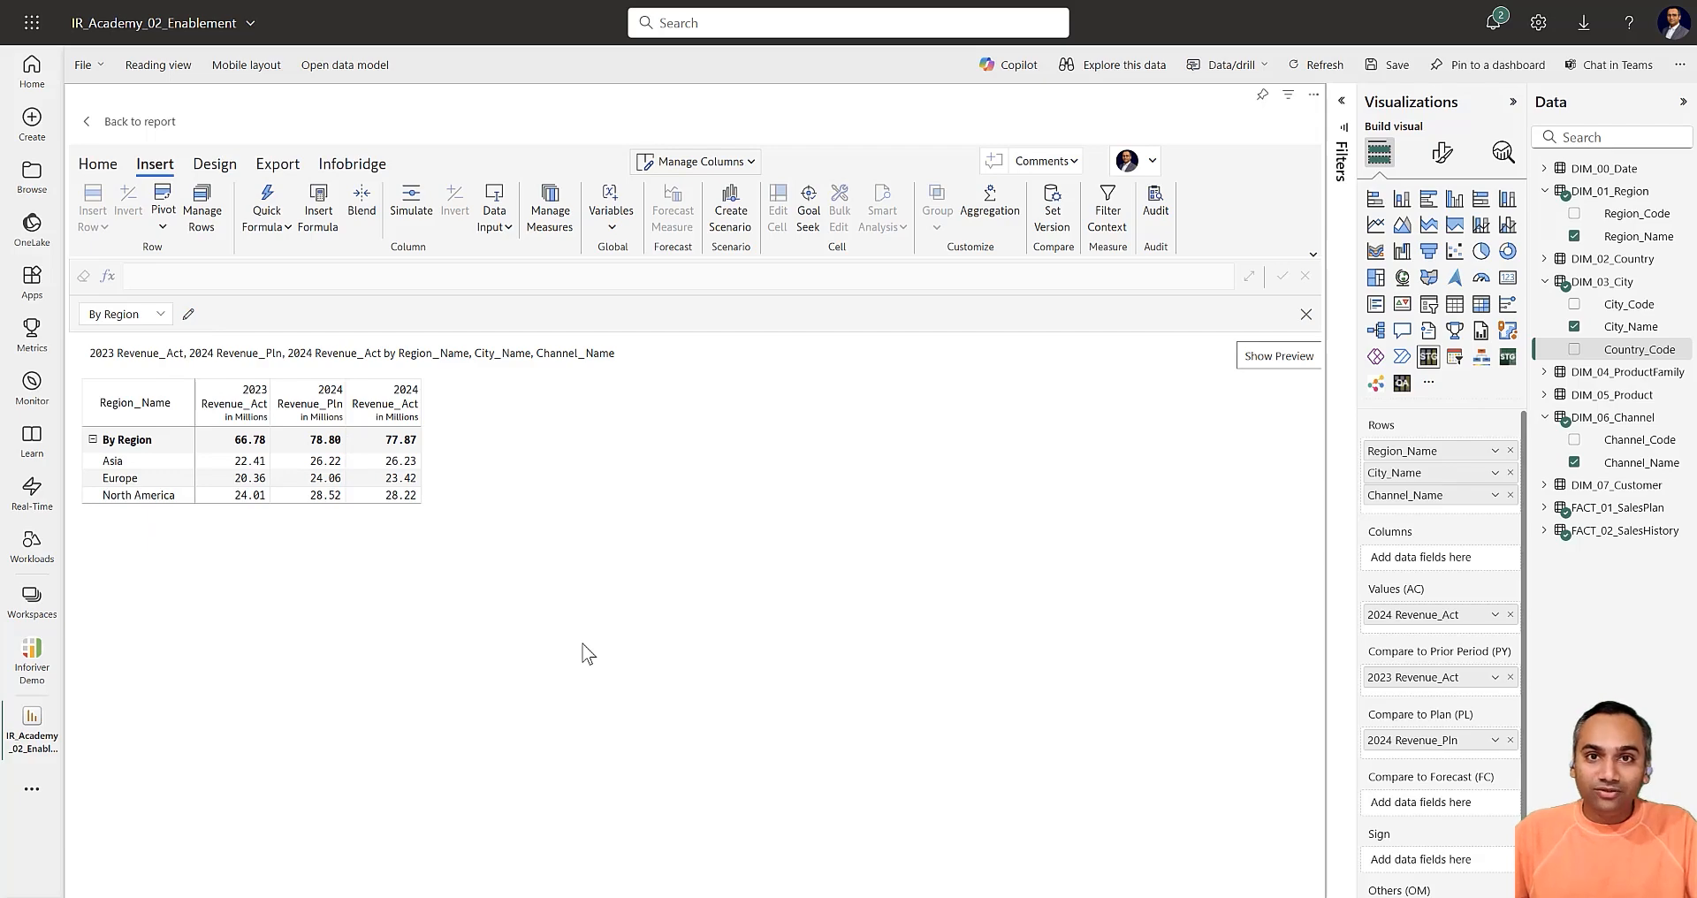
{"action": "left_click", "coordinate": [160, 314]}
{"action": "left_click", "coordinate": [131, 396]}
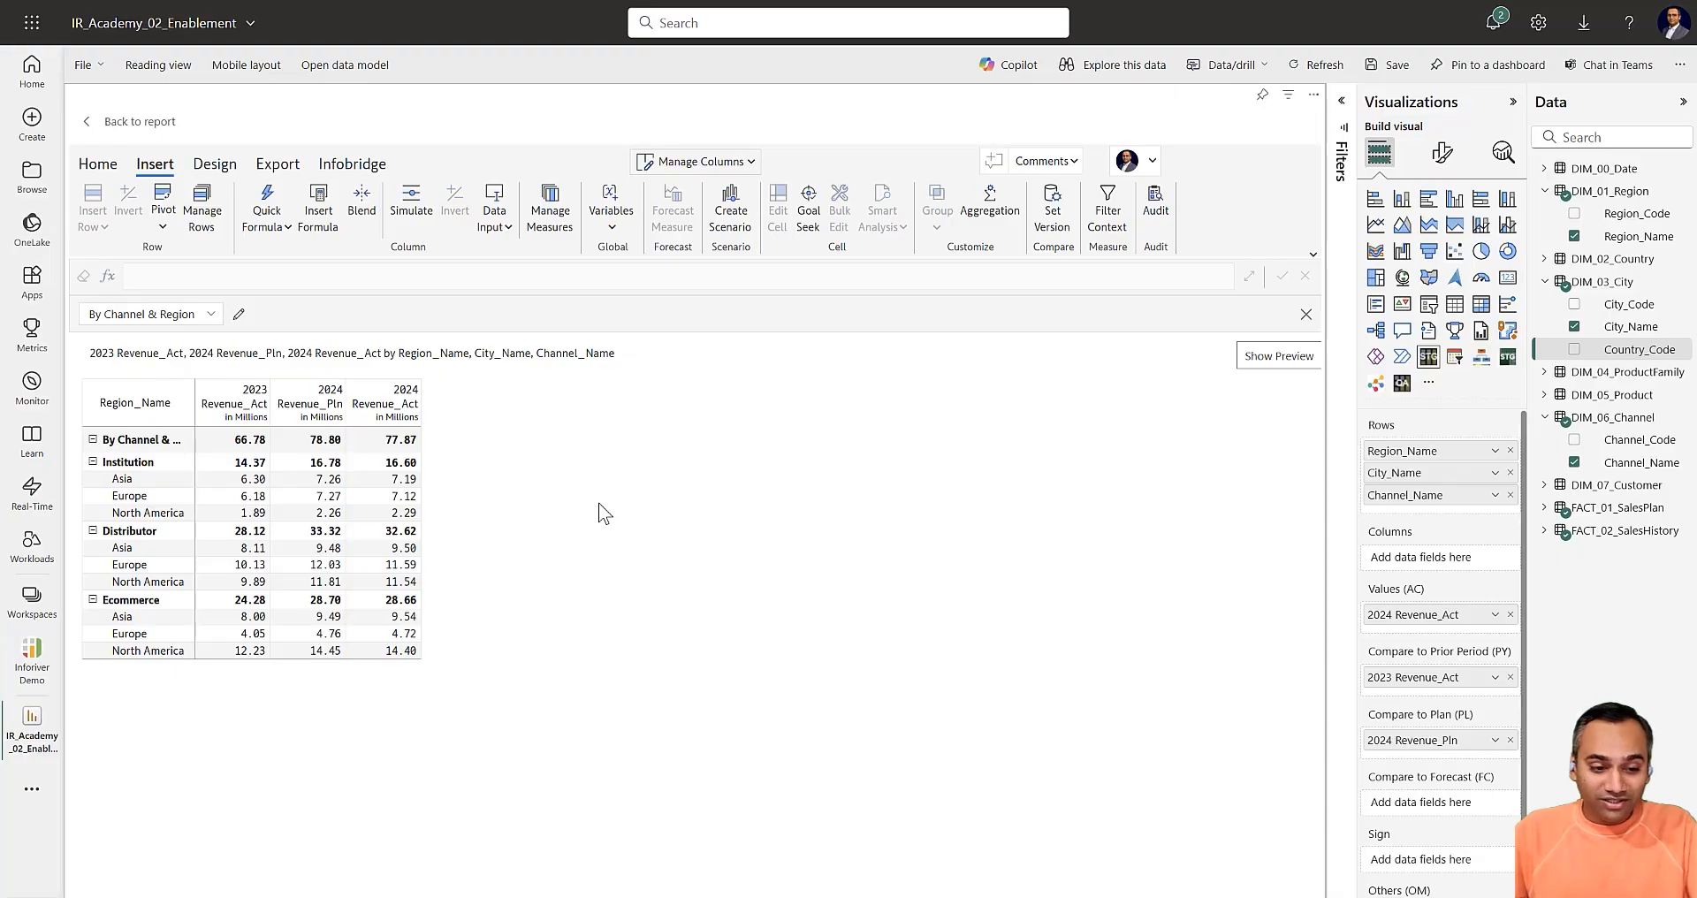
{"action": "left_click", "coordinate": [152, 318]}
{"action": "left_click", "coordinate": [162, 425]}
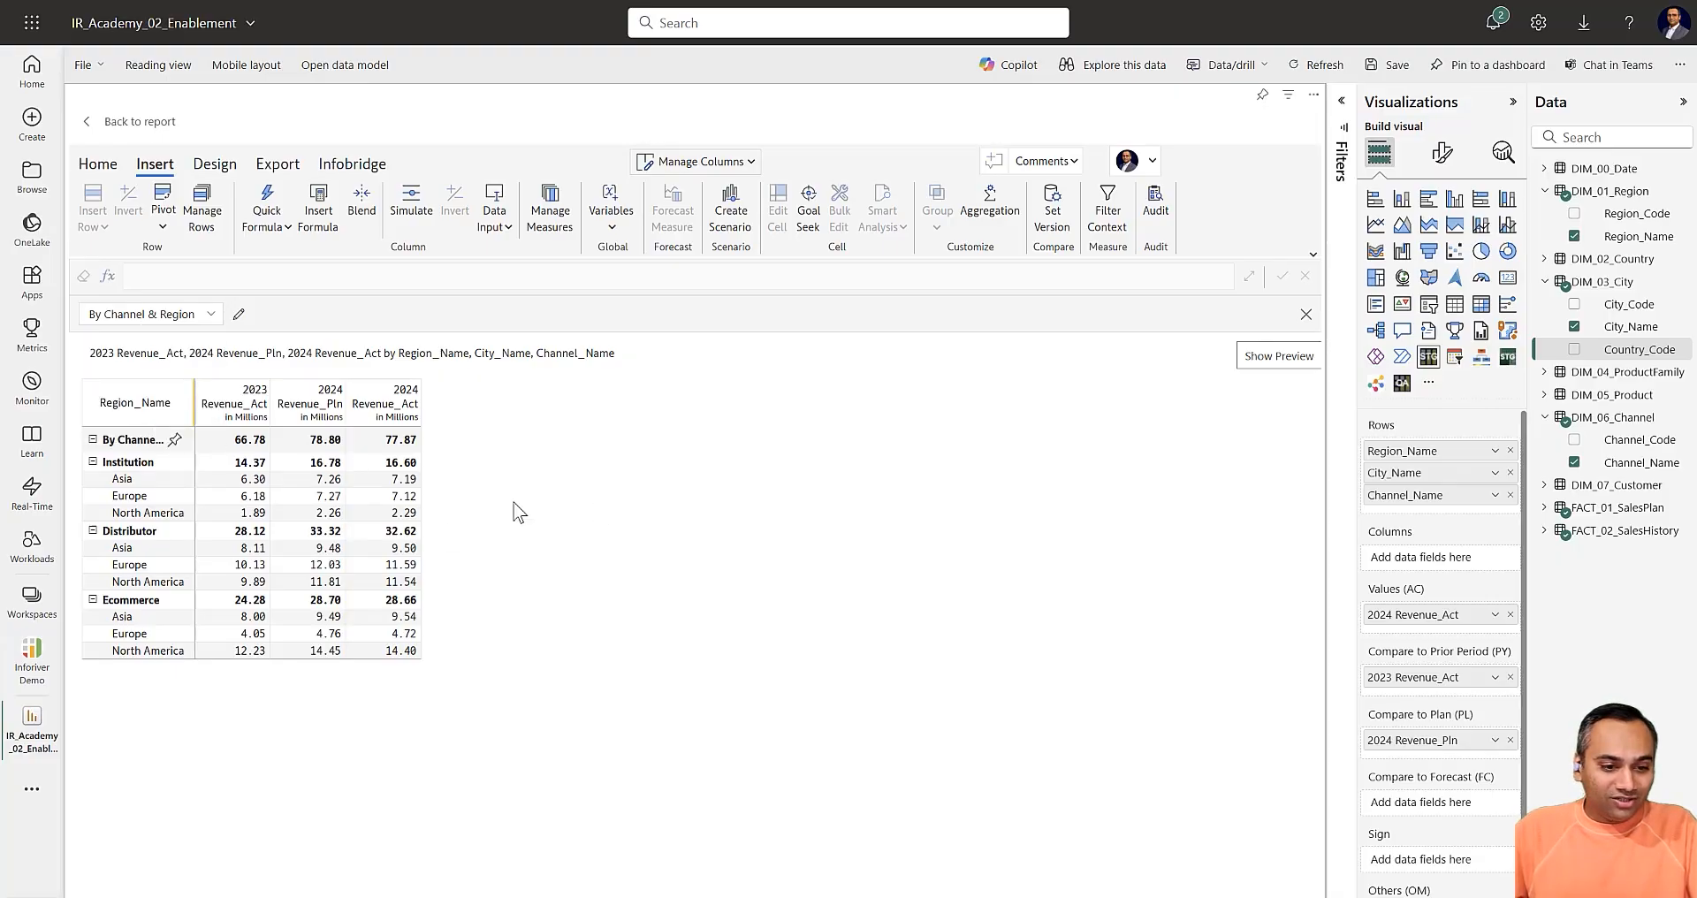
{"action": "left_click_drag", "start_coordinate": [194, 419], "coordinate": [254, 419]}
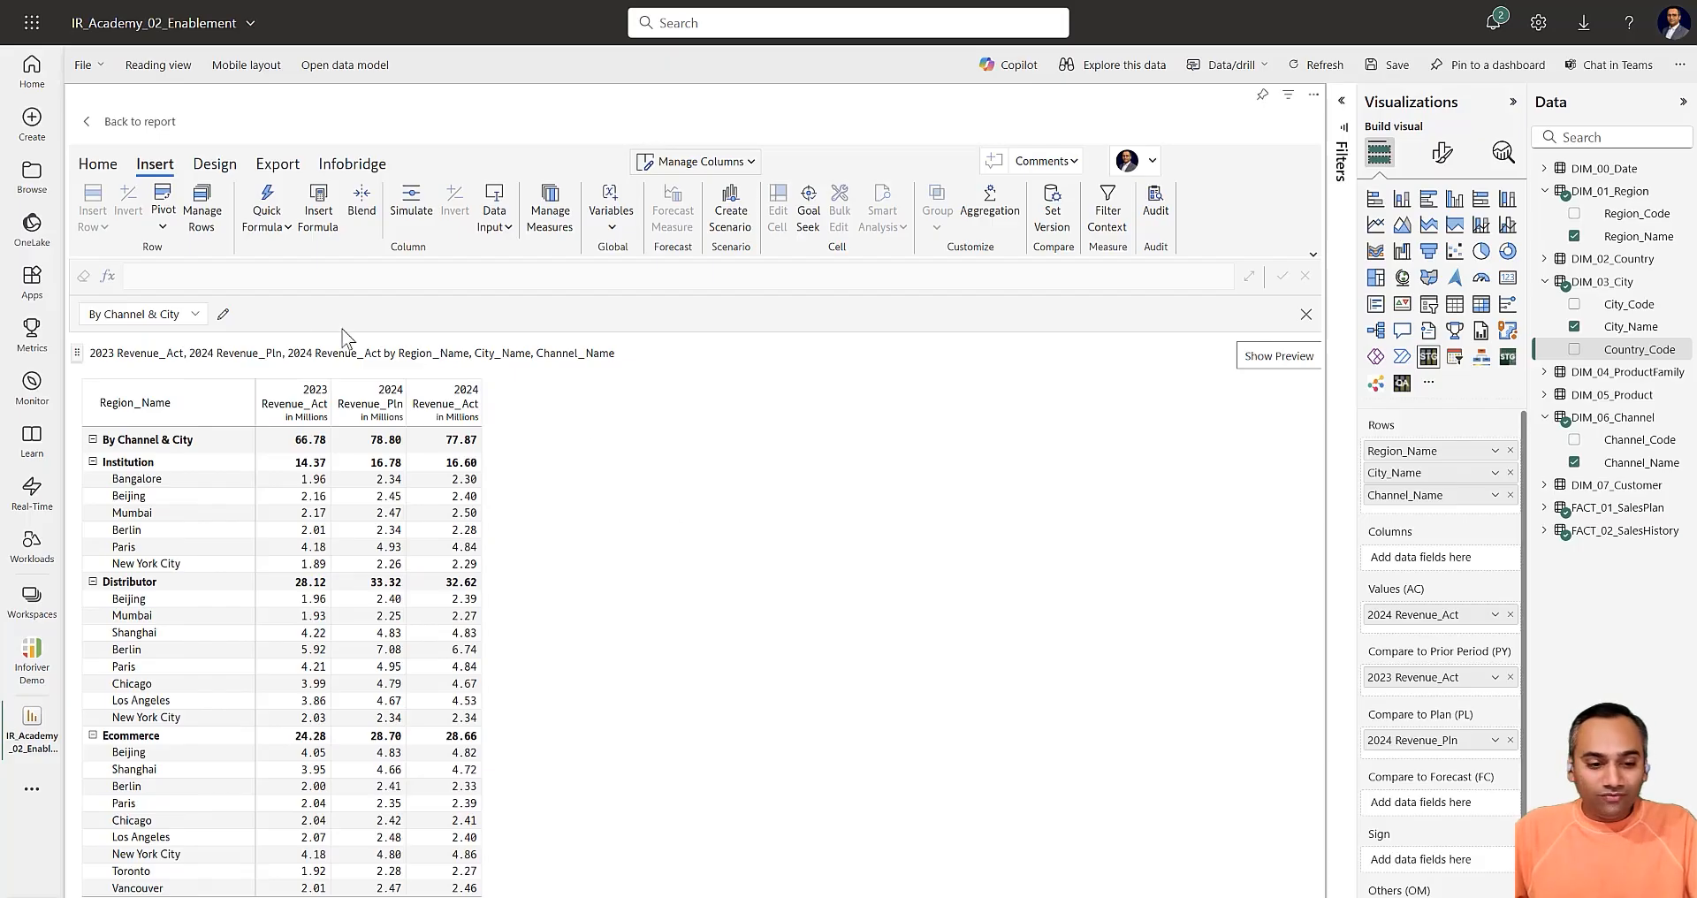
Switch the matrix back to the All pivot and hide the pivot selector bar
{"action": "left_click", "coordinate": [175, 315]}
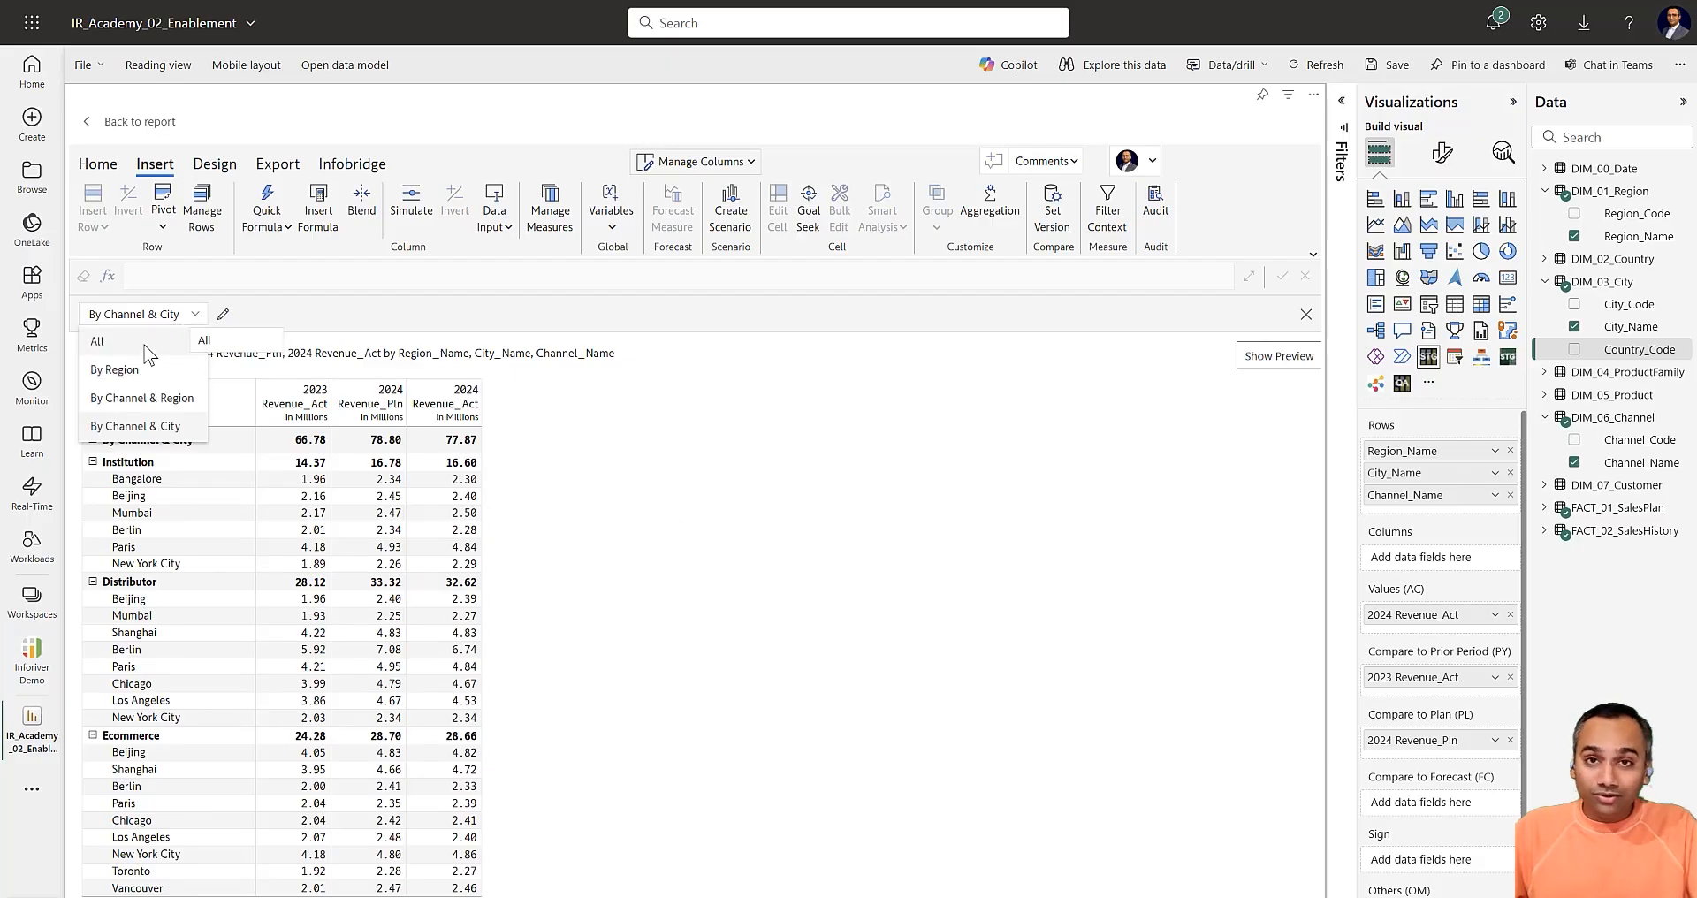
{"action": "left_click", "coordinate": [145, 344]}
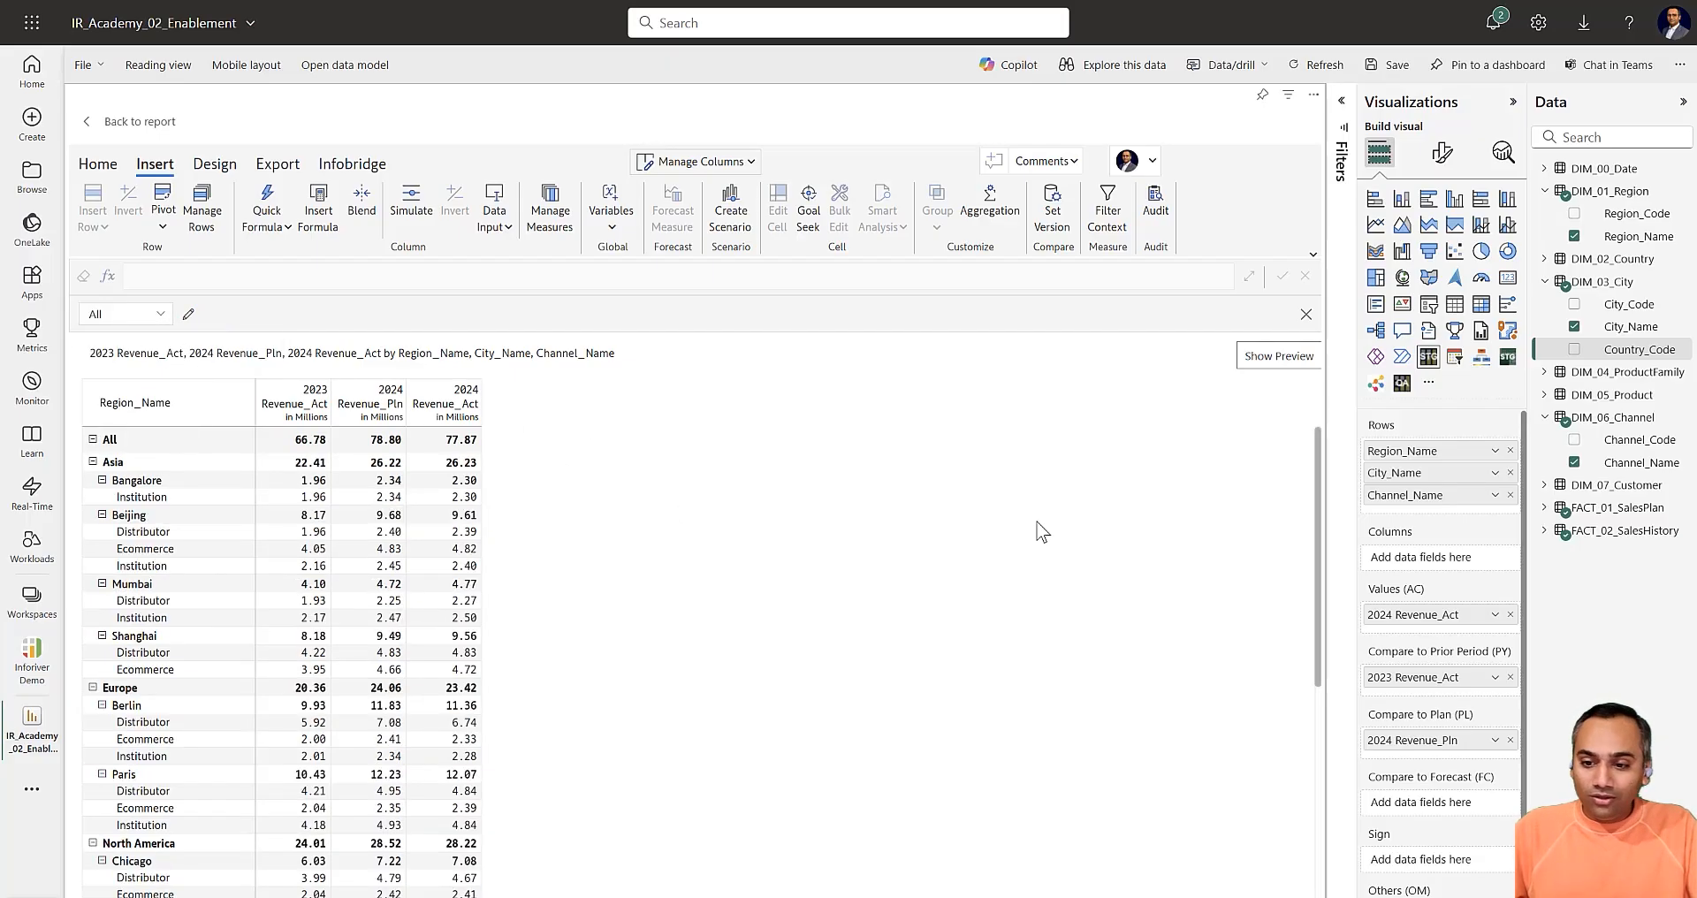
{"action": "left_click", "coordinate": [1306, 315]}
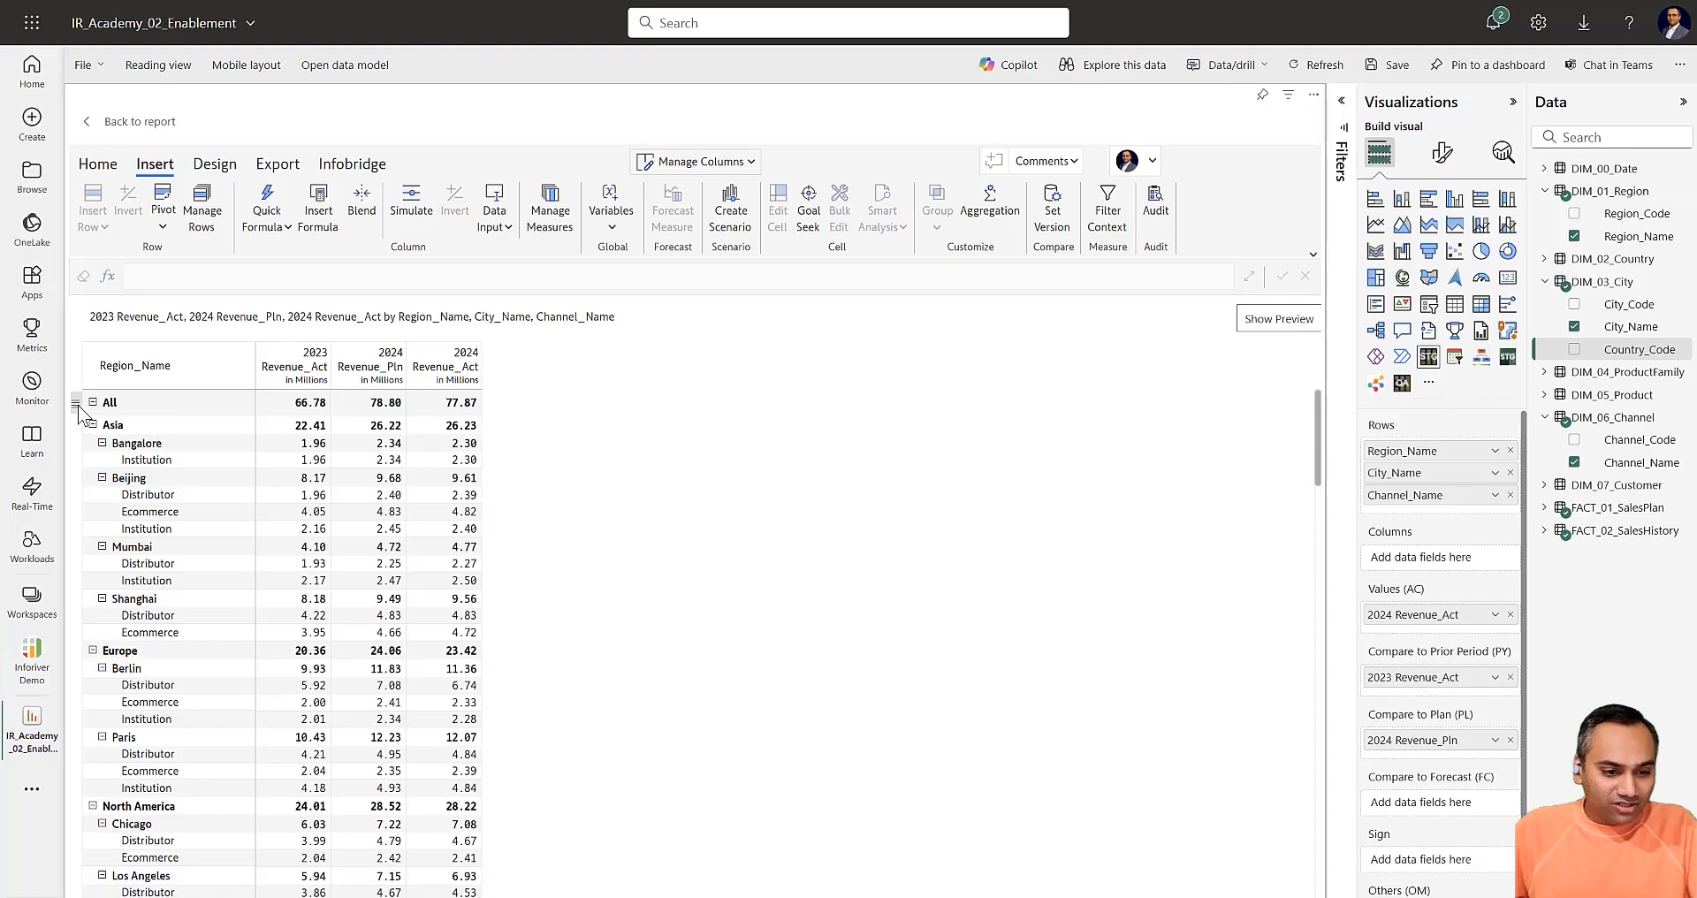
Collapse all row levels of the matrix from its All grand total row
{"action": "left_click", "coordinate": [77, 405]}
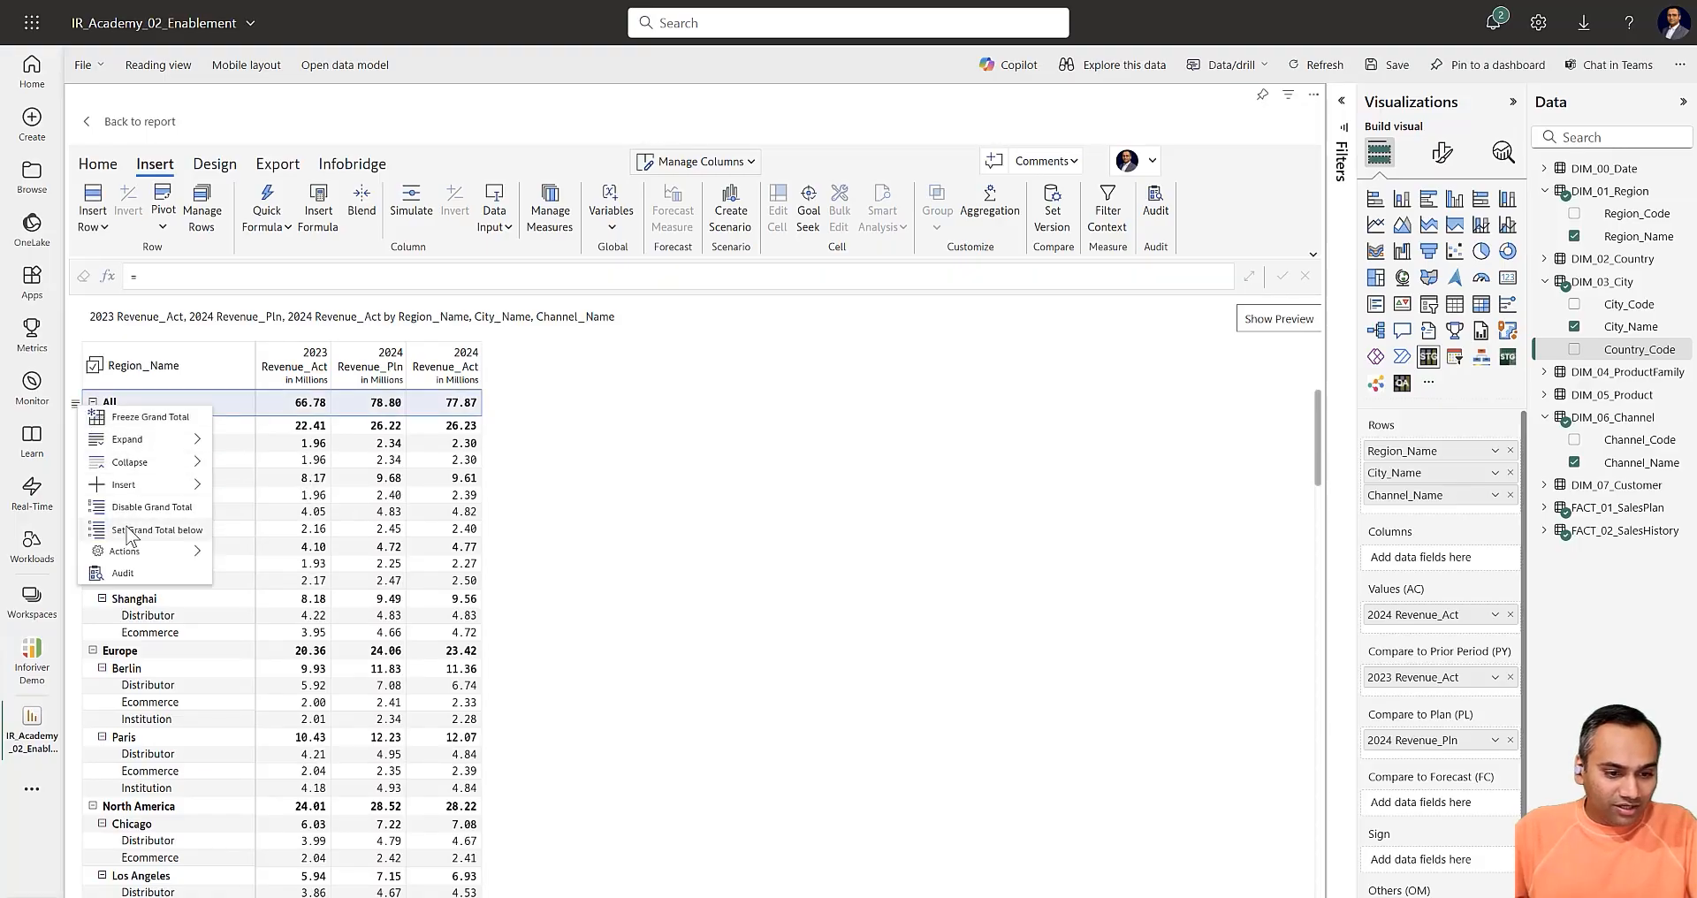
{"action": "mouse_move", "coordinate": [142, 462]}
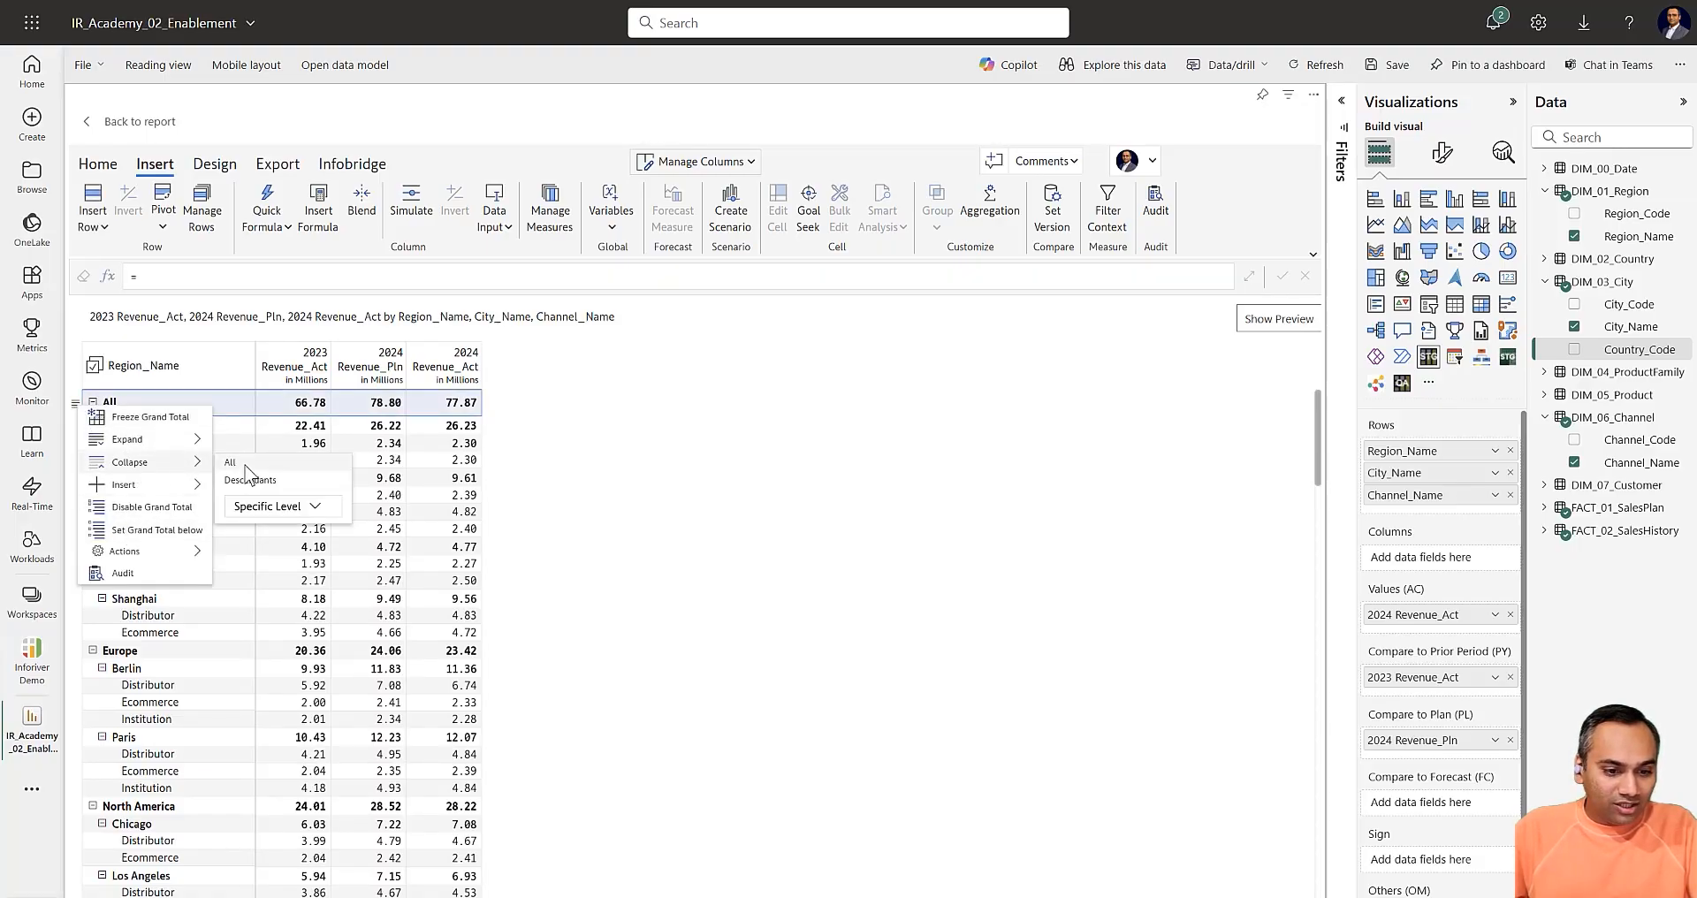
{"action": "left_click", "coordinate": [245, 465]}
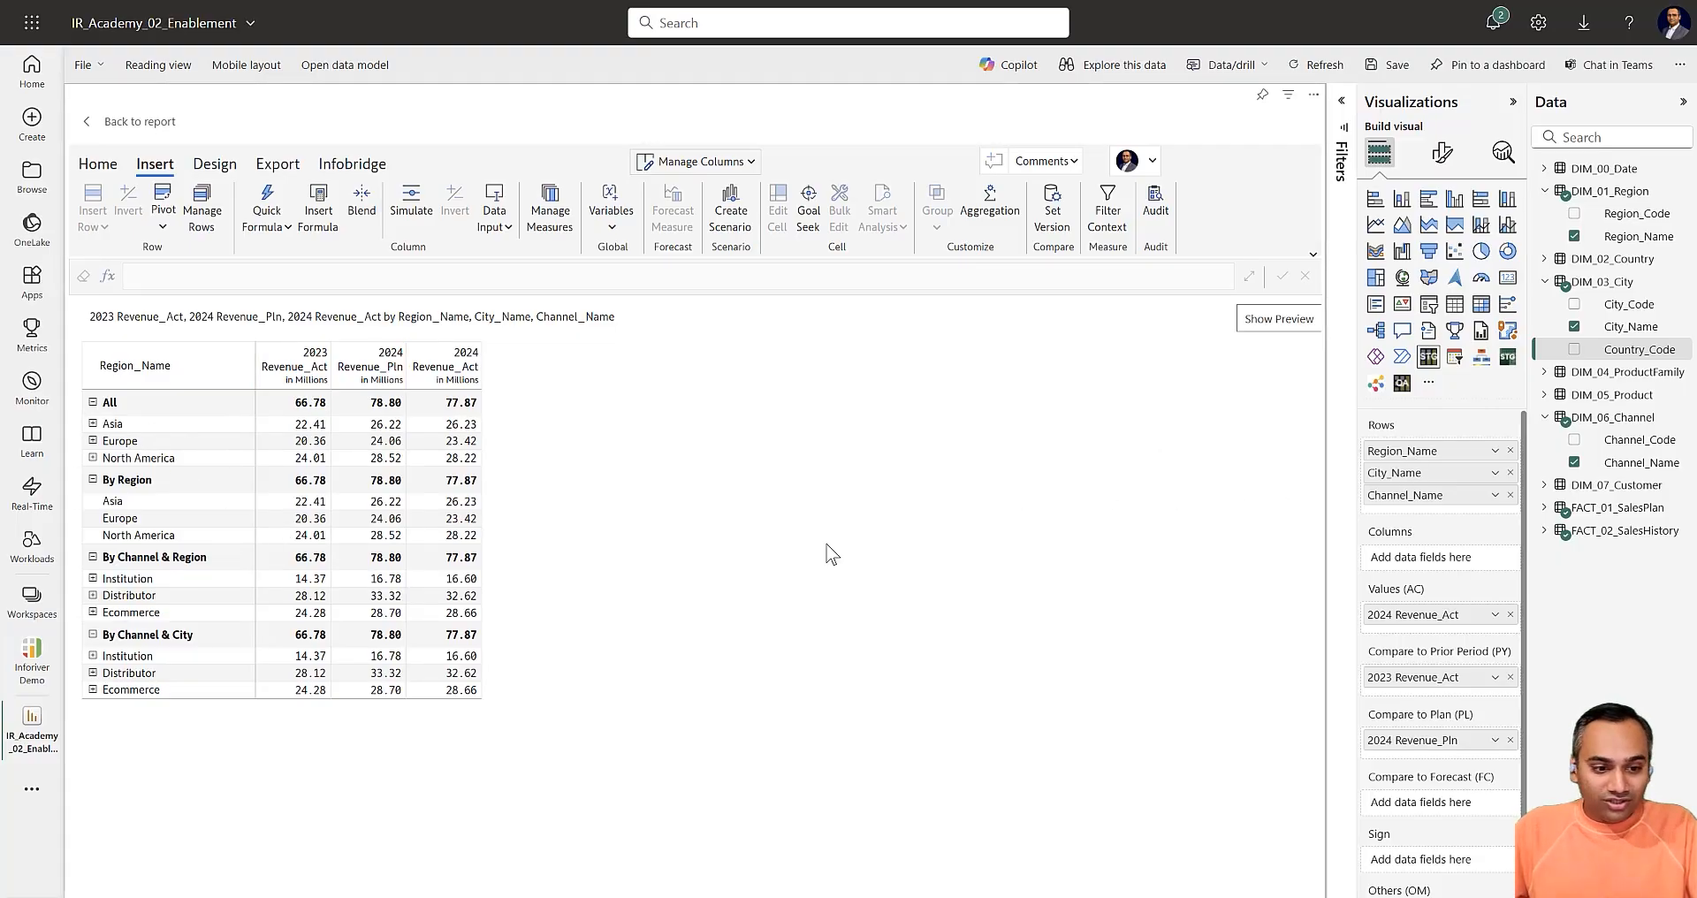
Expand and re-collapse the Asia and Europe rows under All to inspect their cities
{"action": "left_click", "coordinate": [93, 424]}
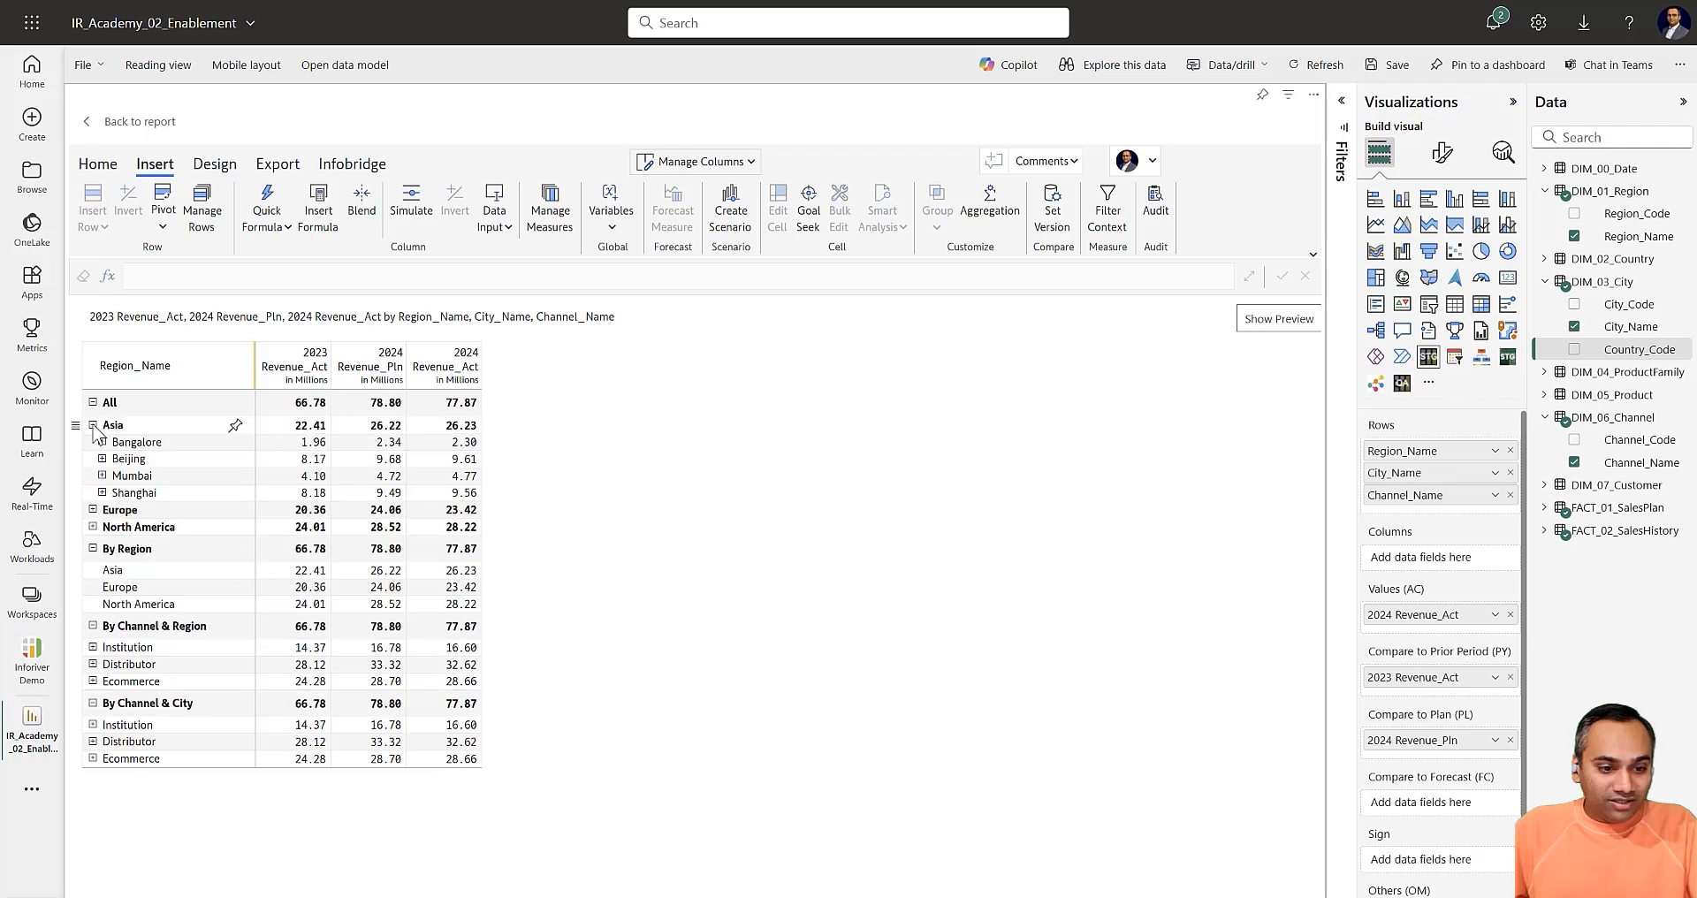
{"action": "left_click", "coordinate": [92, 425]}
{"action": "left_click", "coordinate": [93, 442]}
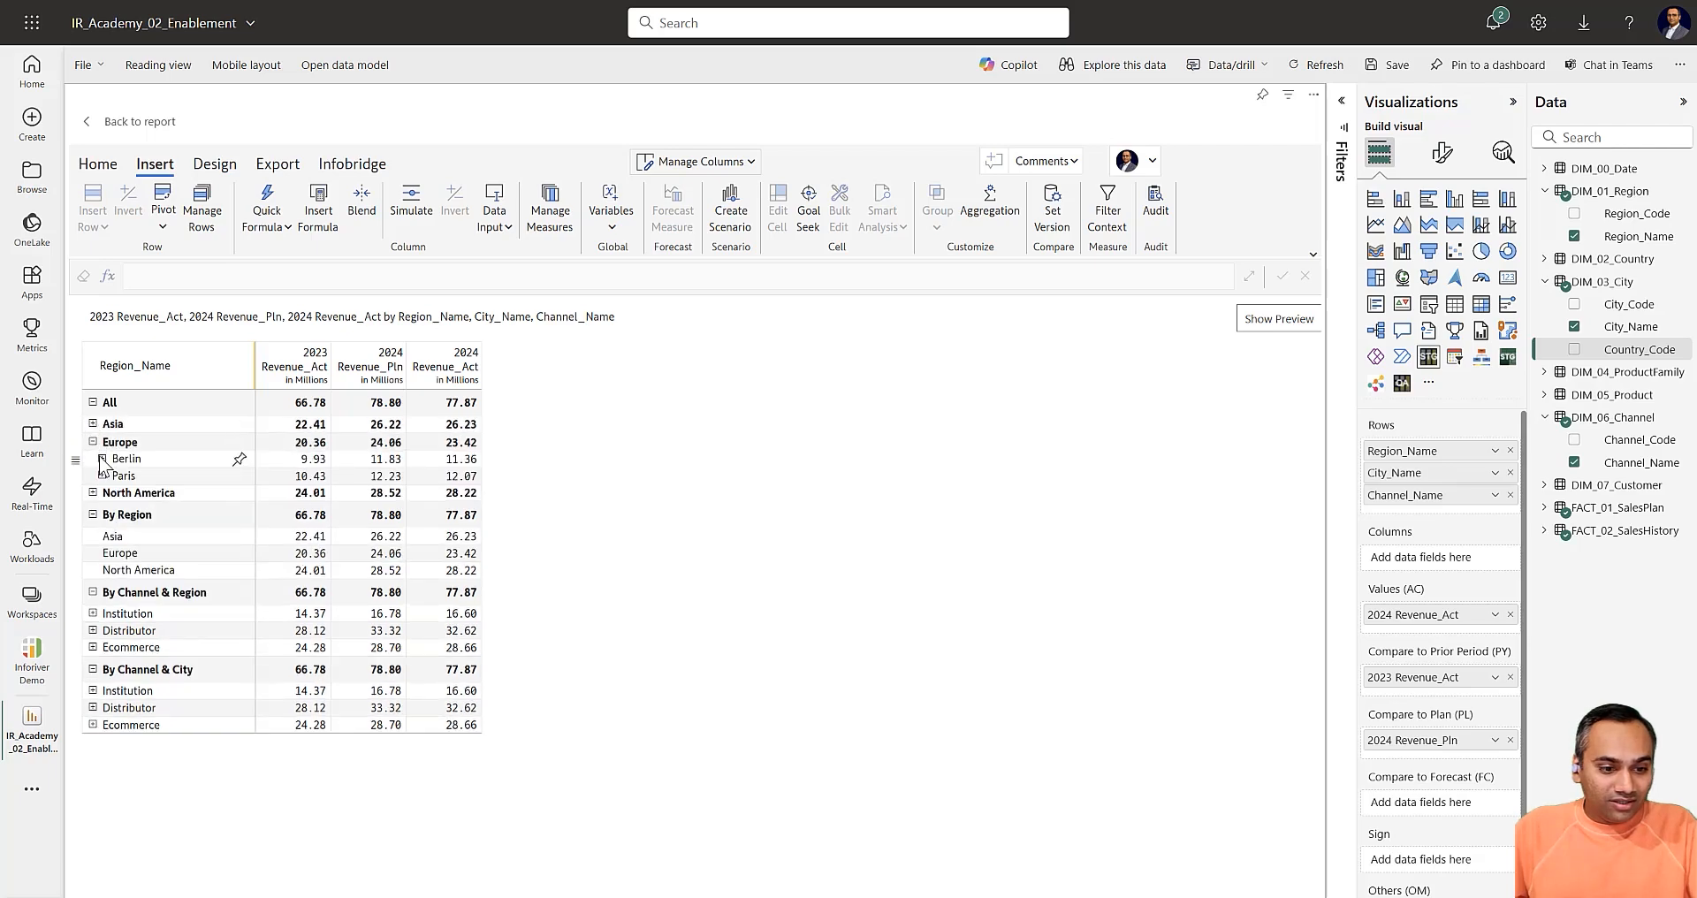
{"action": "left_click", "coordinate": [102, 460]}
{"action": "left_click", "coordinate": [93, 442]}
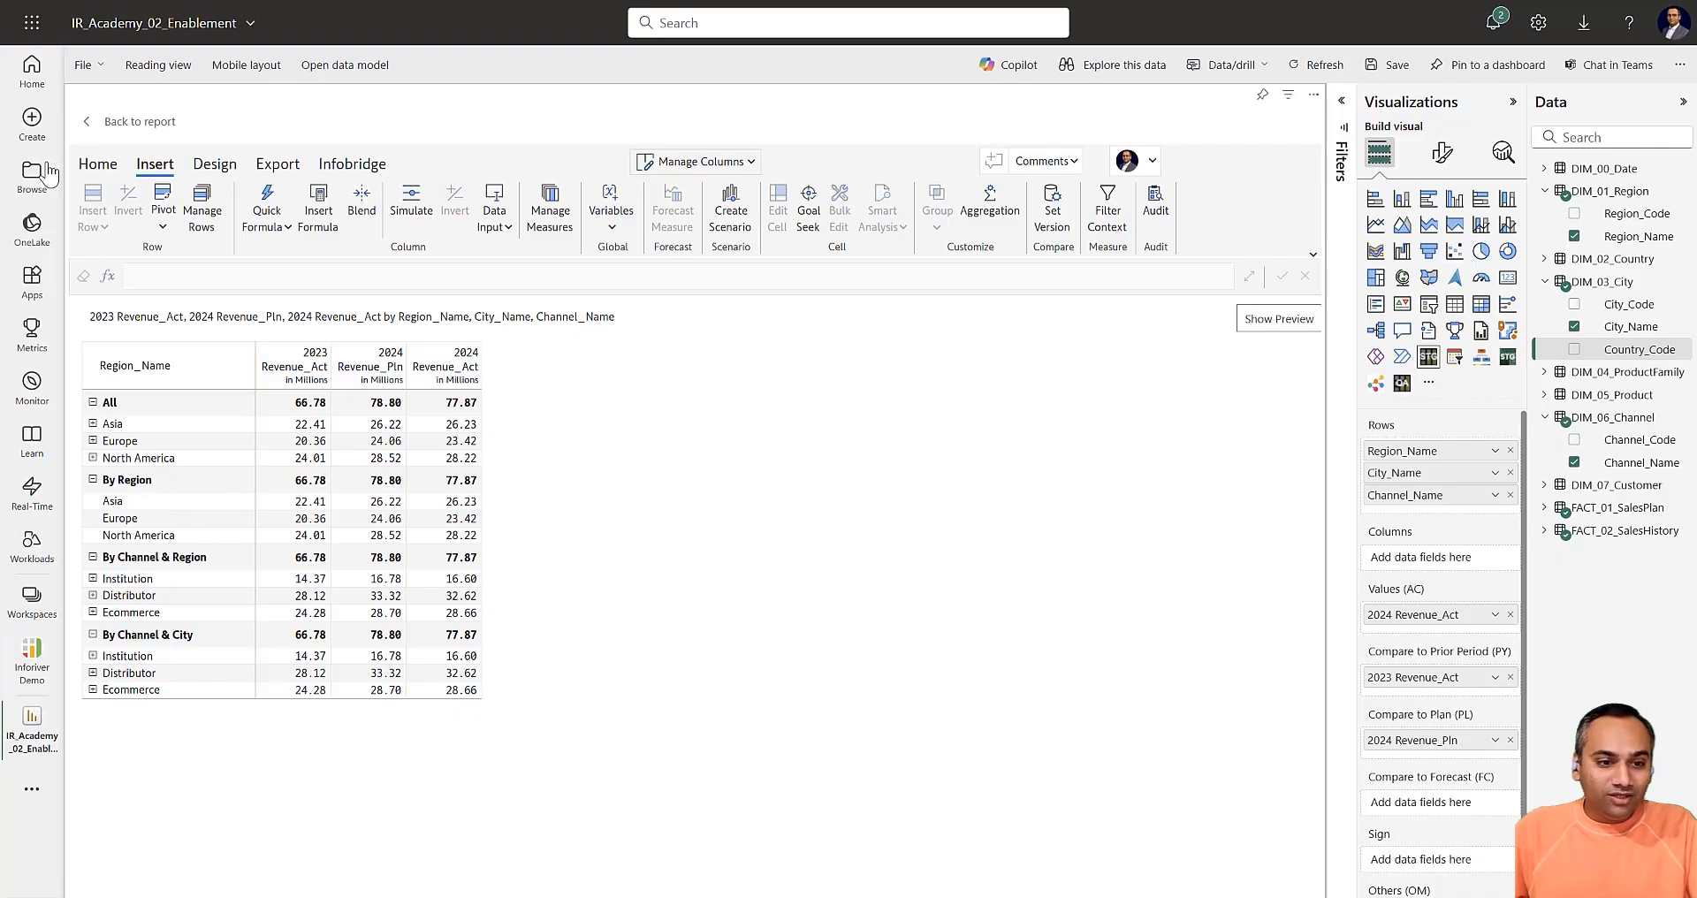
Open the report's other matrix, with country and product rows, in focus mode and collapse all its row levels
{"action": "left_click", "coordinate": [126, 124]}
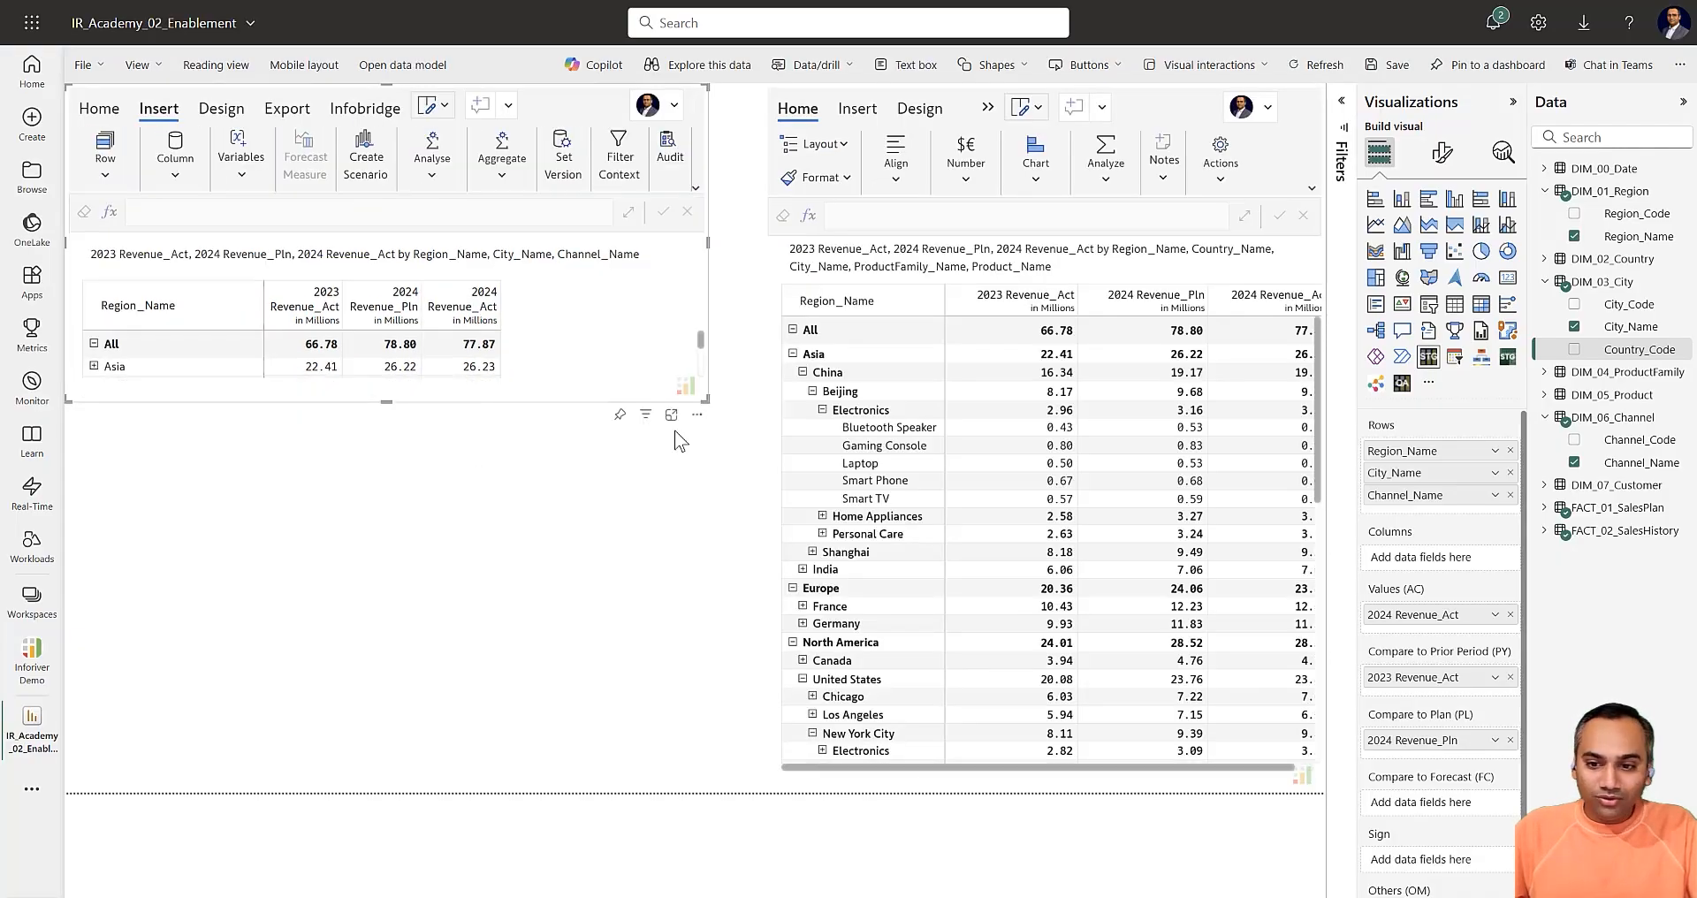
{"action": "left_click", "coordinate": [1288, 96]}
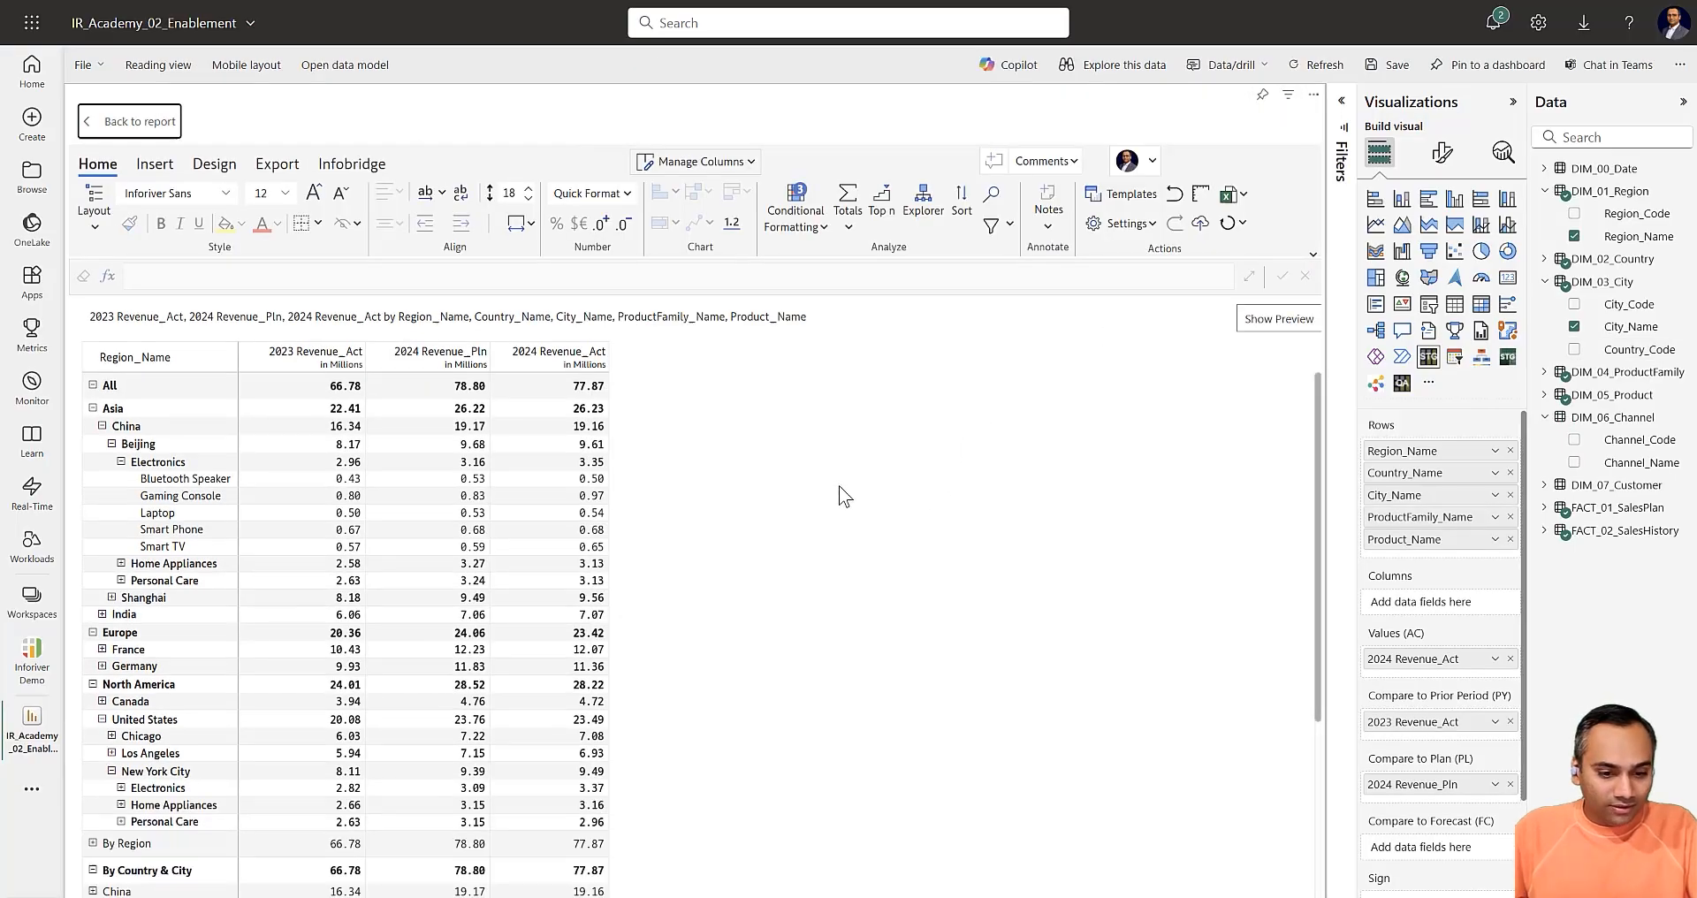
{"action": "left_click", "coordinate": [76, 386]}
{"action": "mouse_move", "coordinate": [151, 446]}
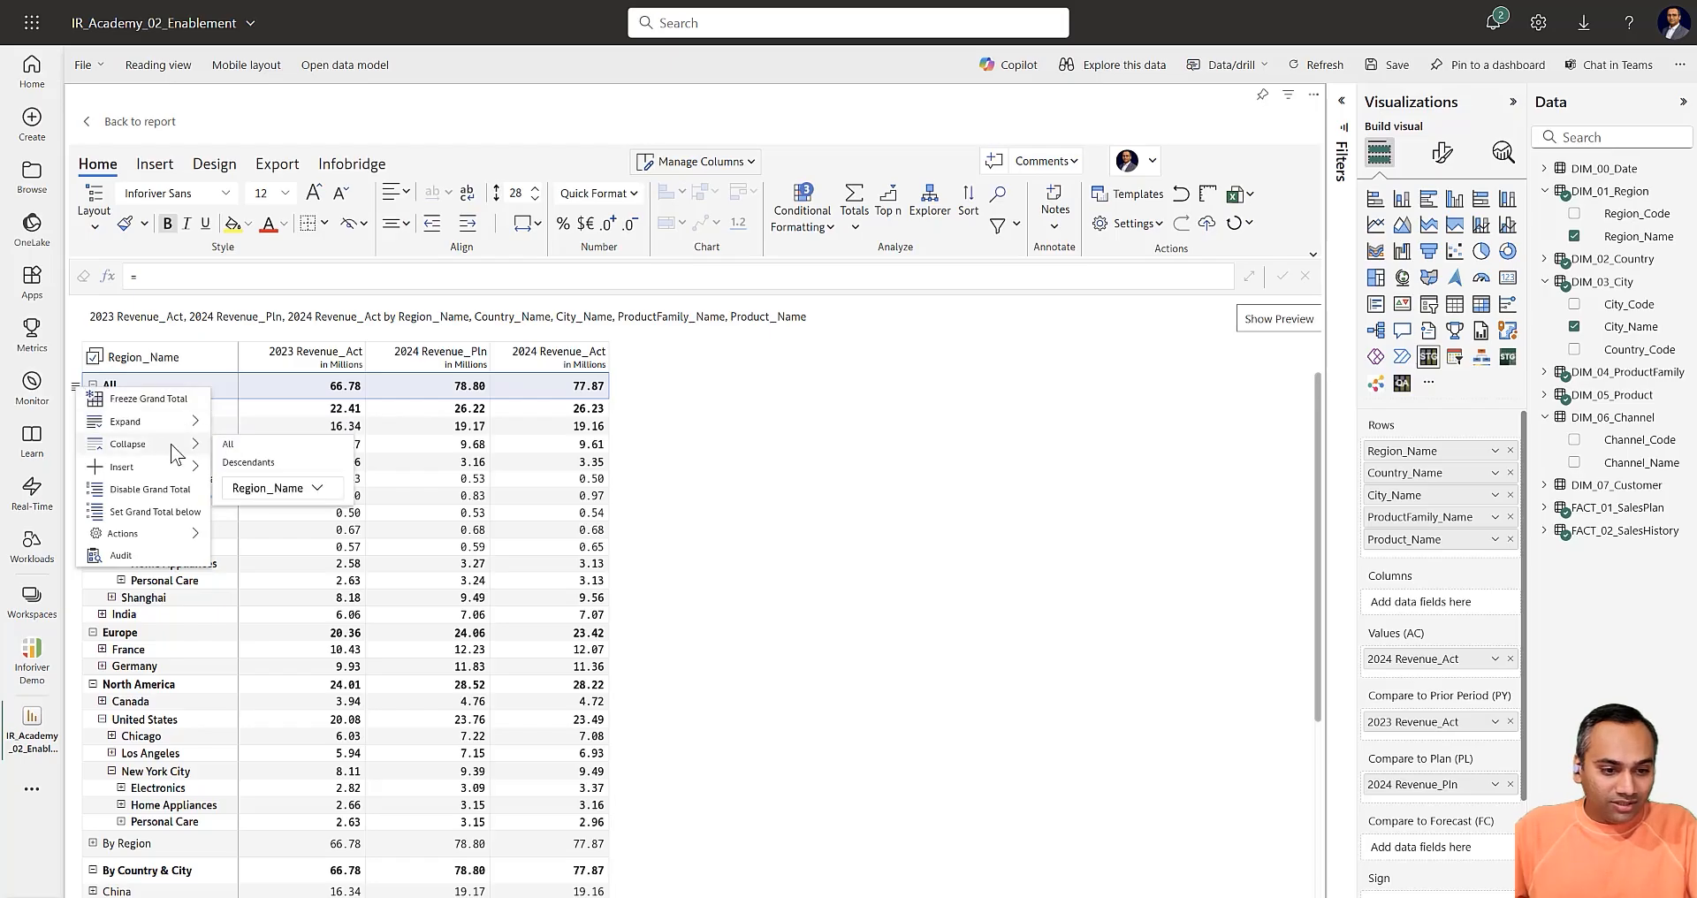
{"action": "left_click", "coordinate": [265, 444]}
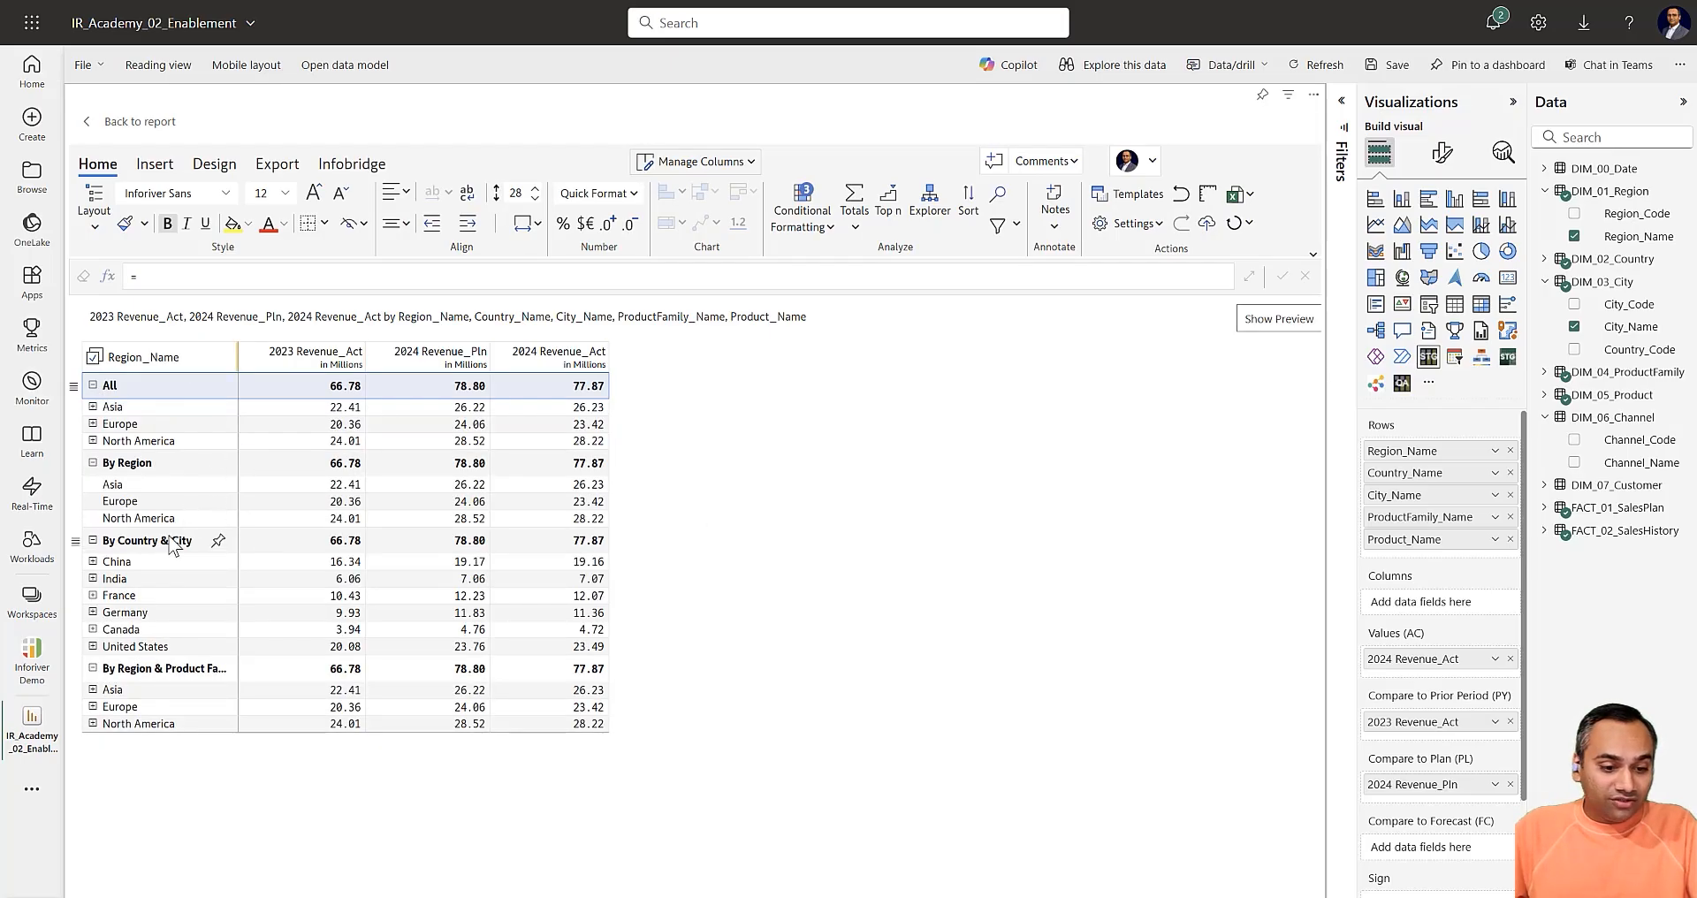
{"action": "left_click", "coordinate": [671, 619]}
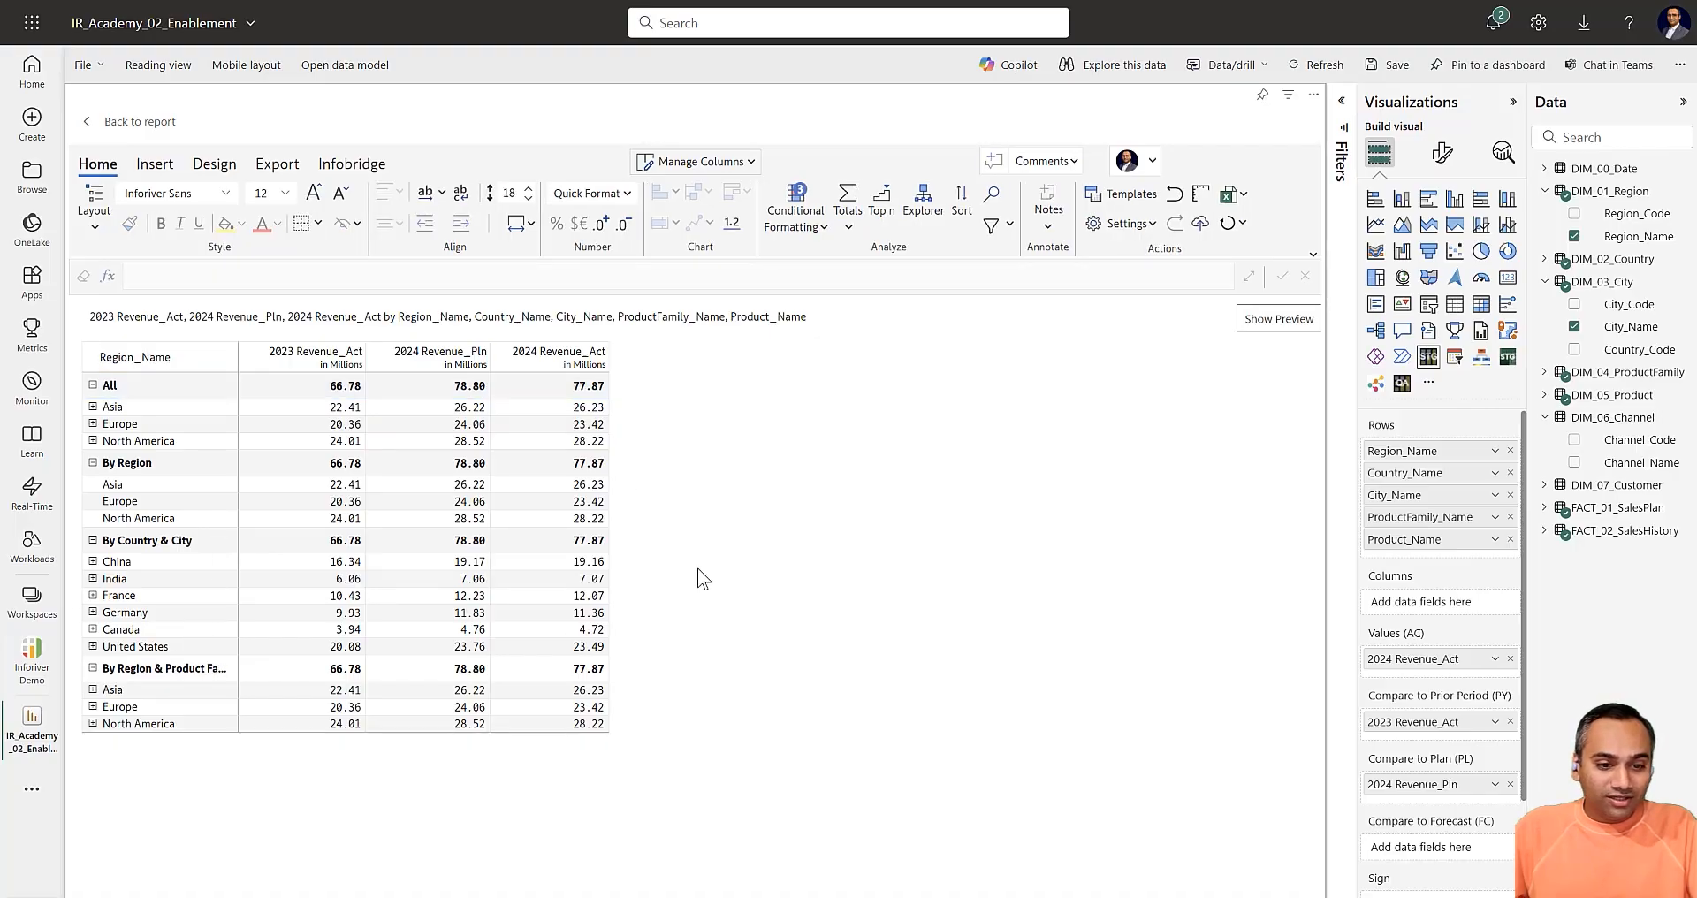
Turn on Pivot Explorer for the country and product matrix and review its list of available pivots
{"action": "left_click", "coordinate": [152, 164]}
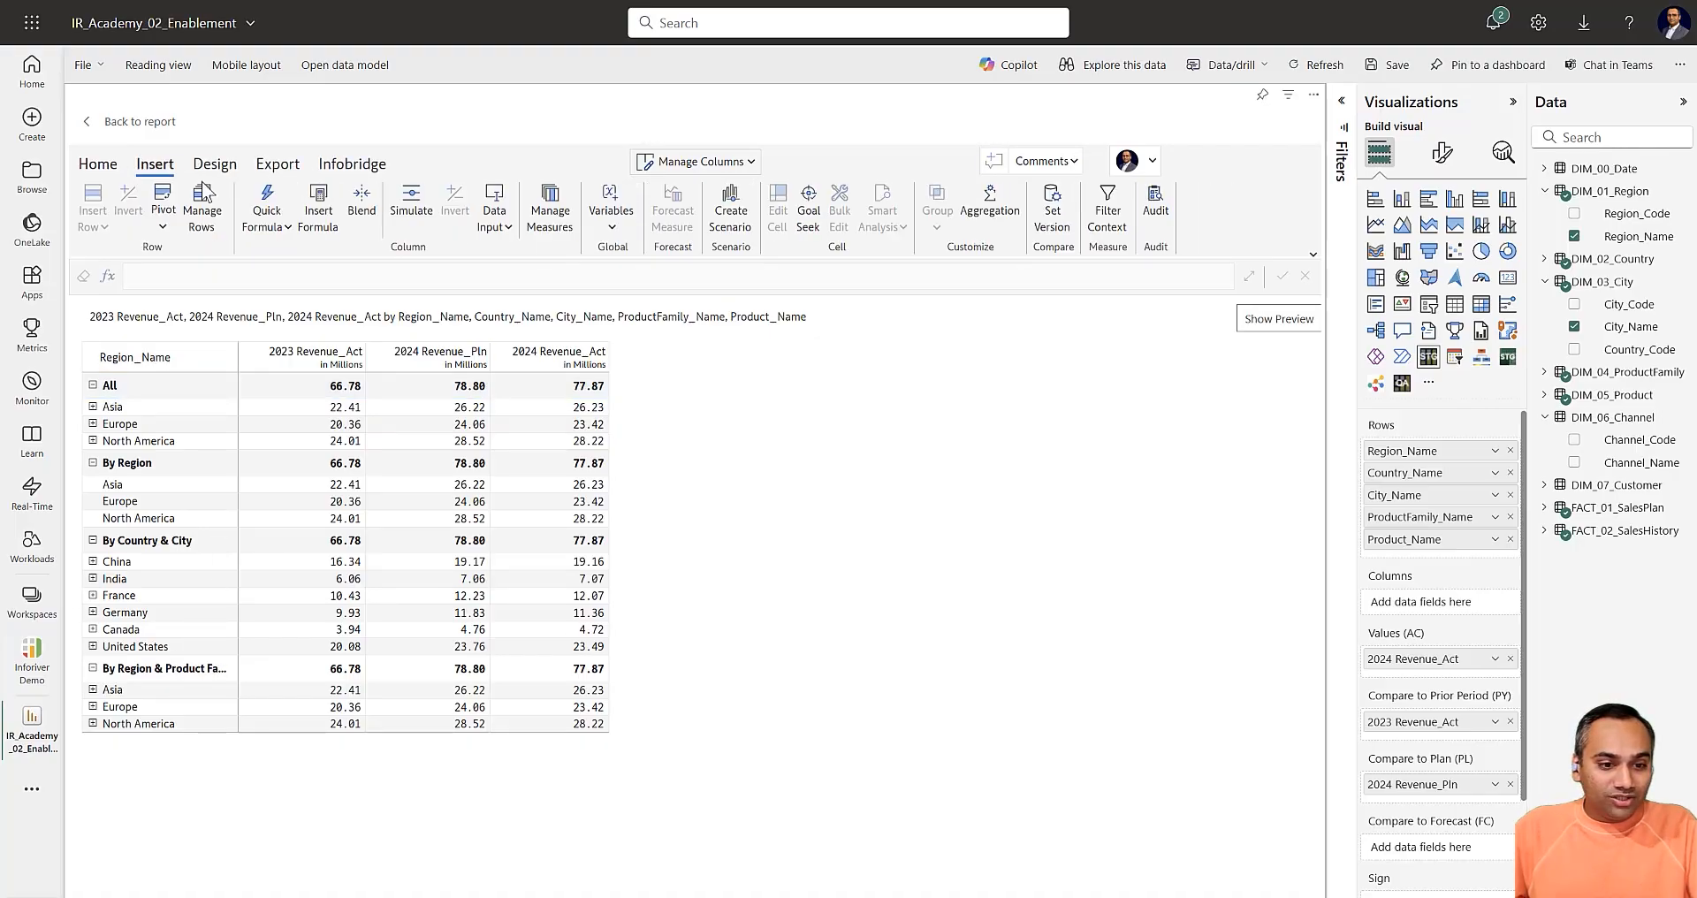
{"action": "left_click", "coordinate": [163, 226]}
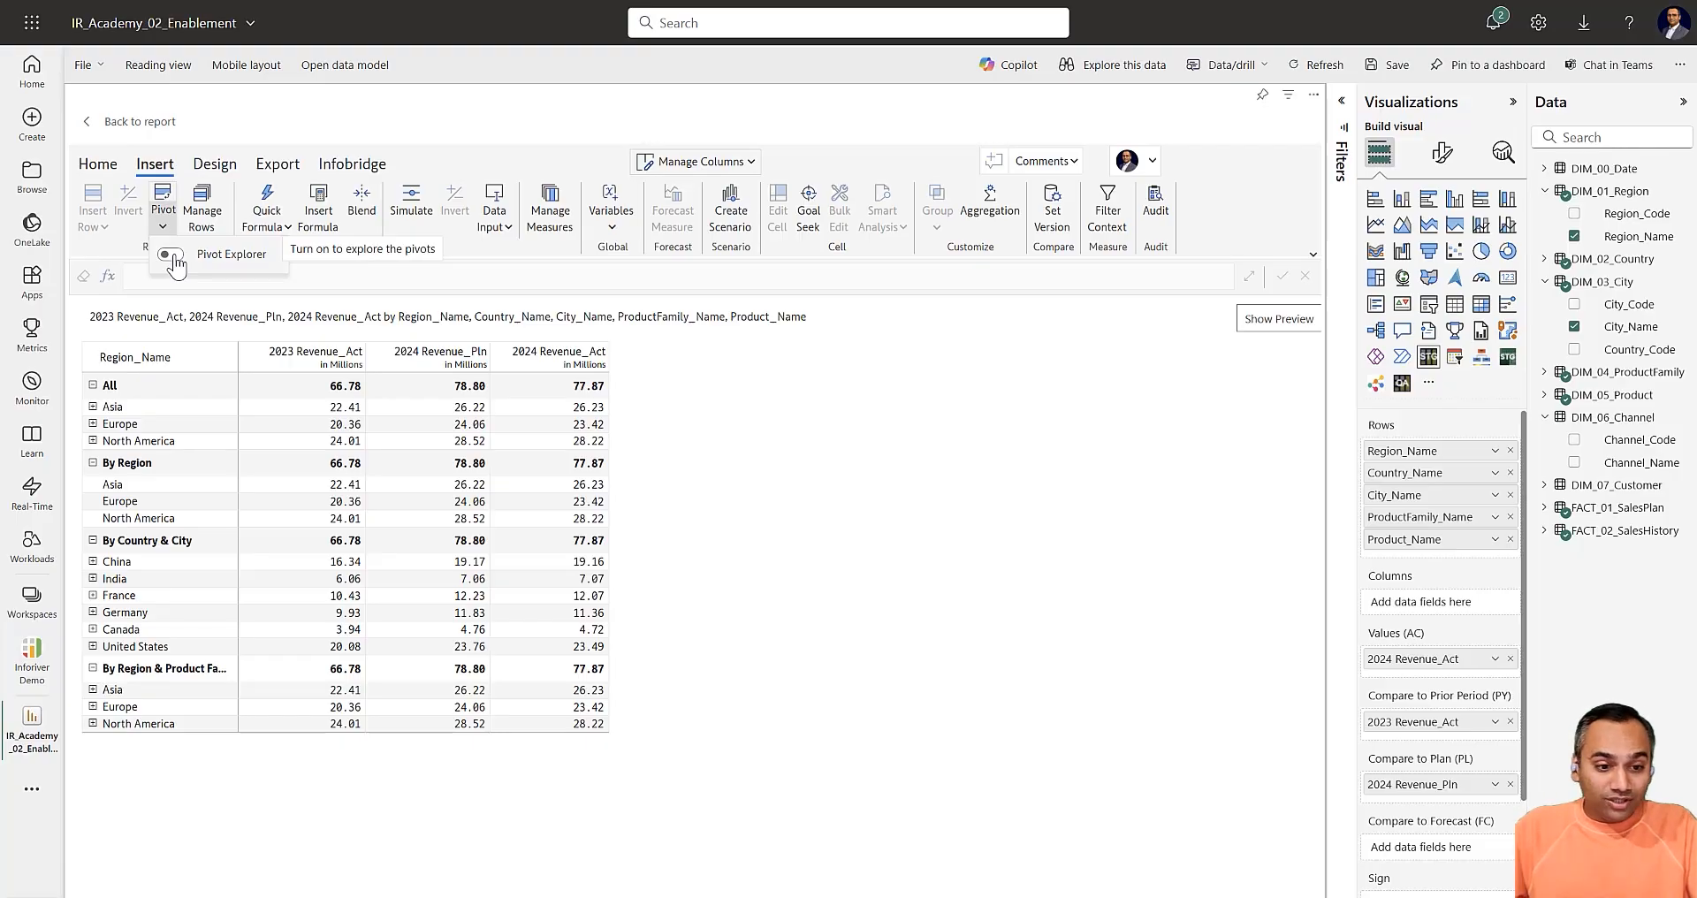
{"action": "left_click", "coordinate": [168, 255]}
{"action": "left_click", "coordinate": [237, 316]}
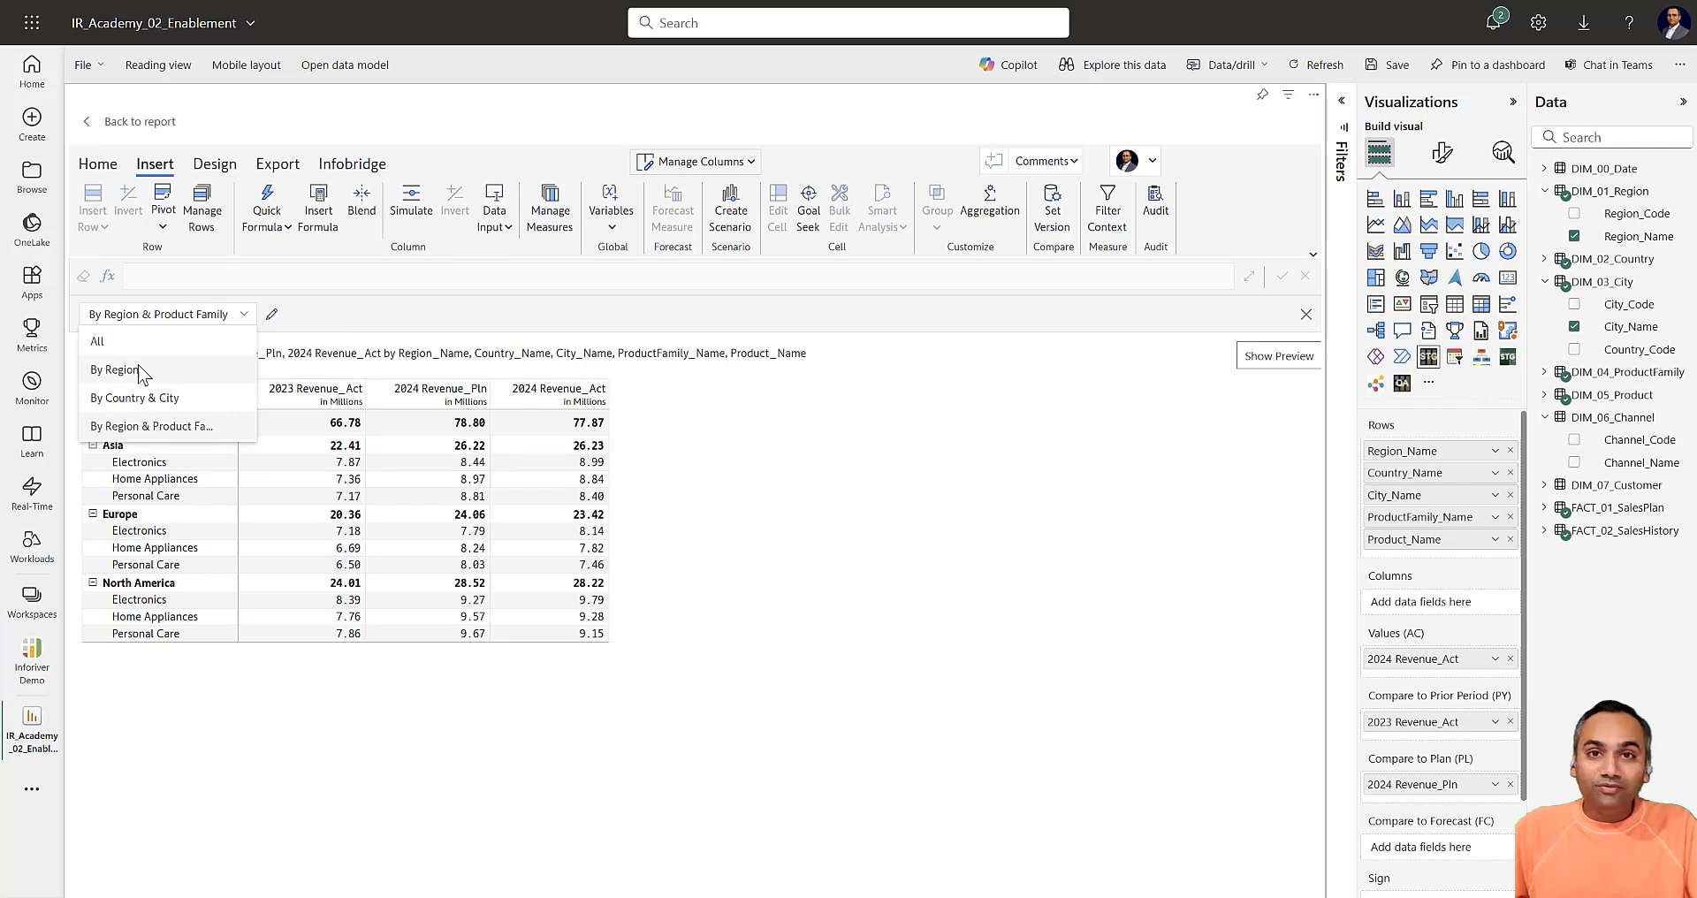
{"action": "left_click", "coordinate": [813, 559]}
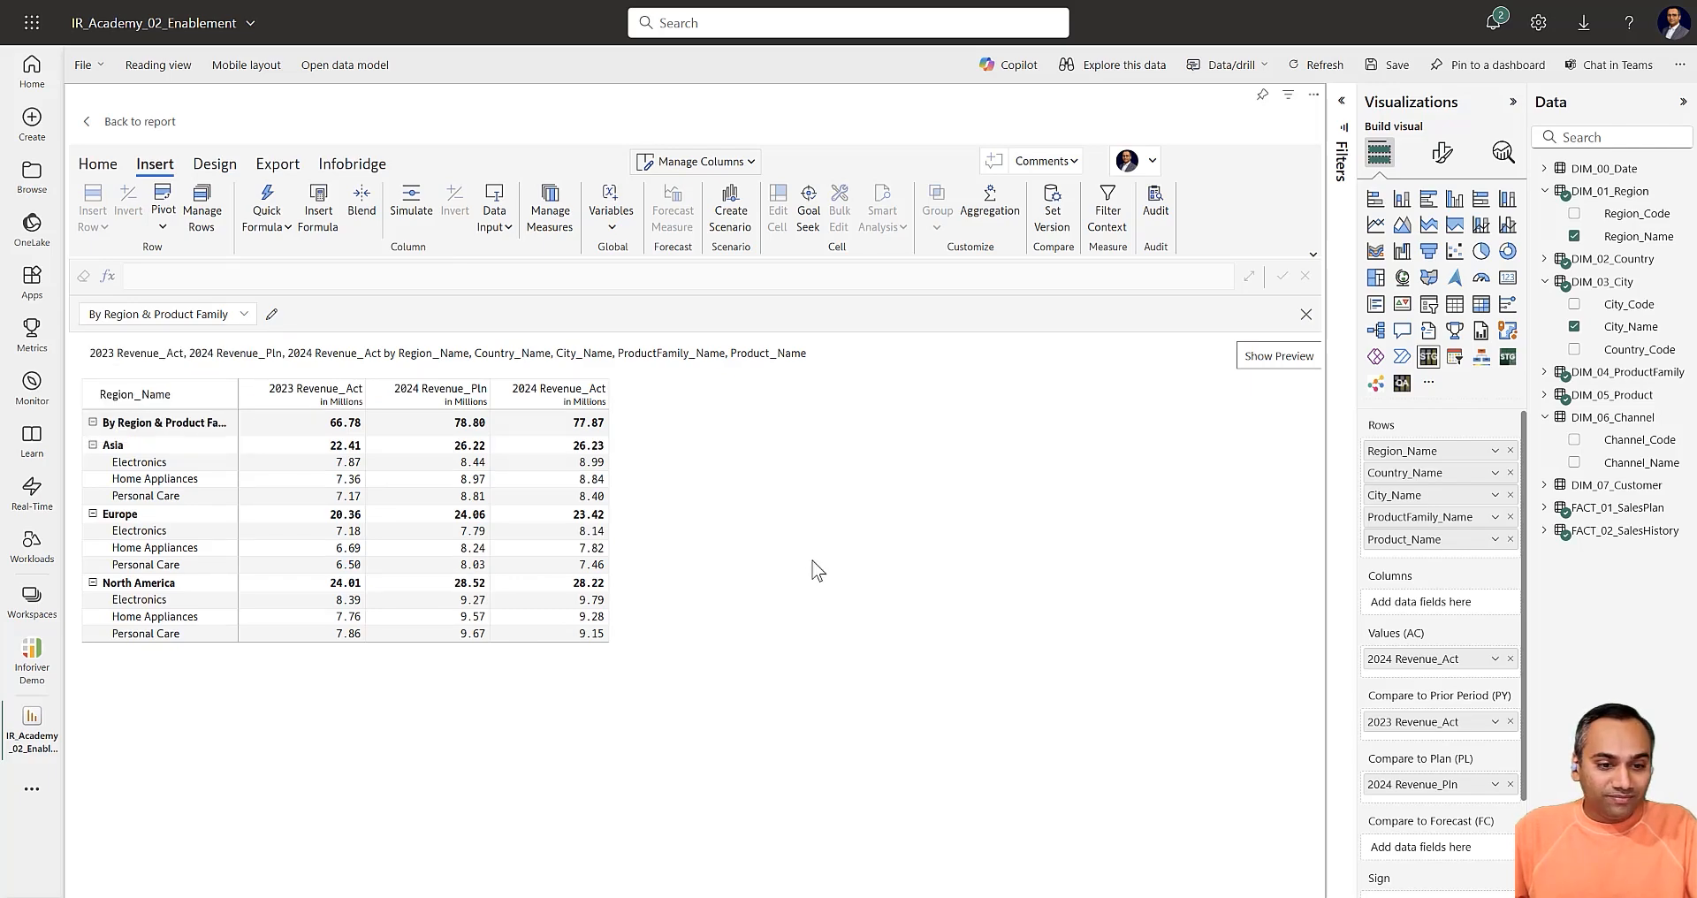